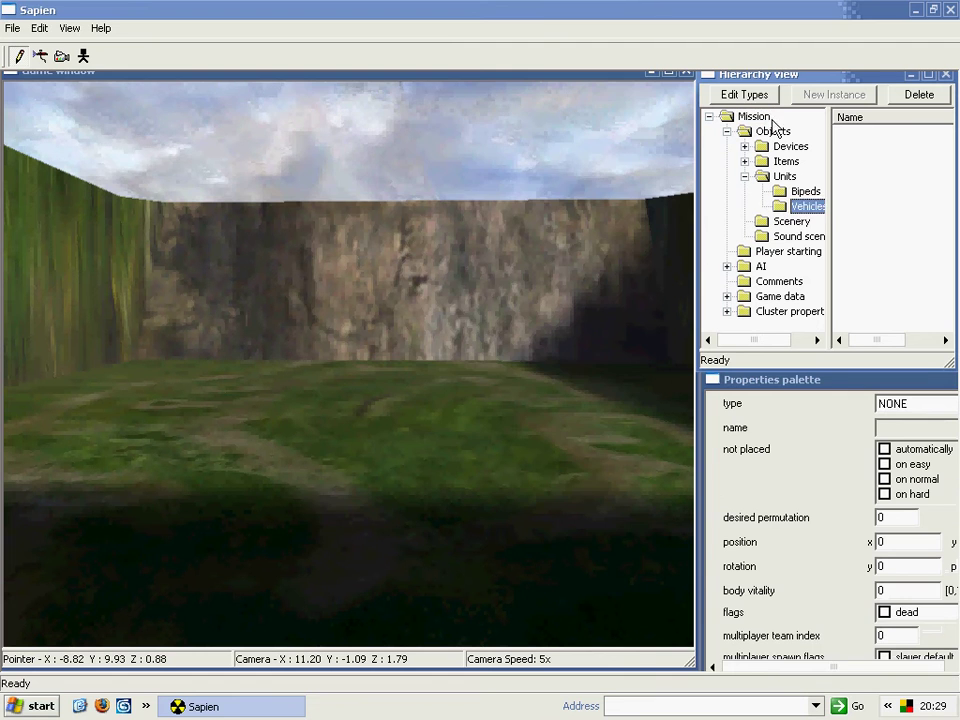
# Try to add scarab.vehicle from the scarab folder to the vehicle object palette
pyautogui.click(760, 95)
pyautogui.click(418, 204)
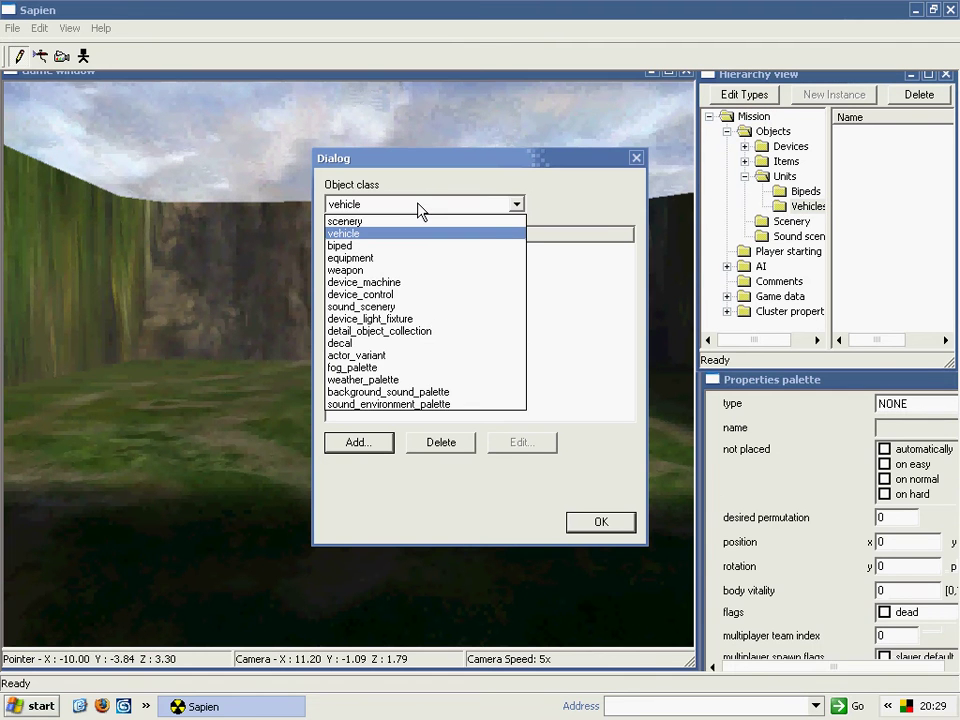
pyautogui.click(403, 231)
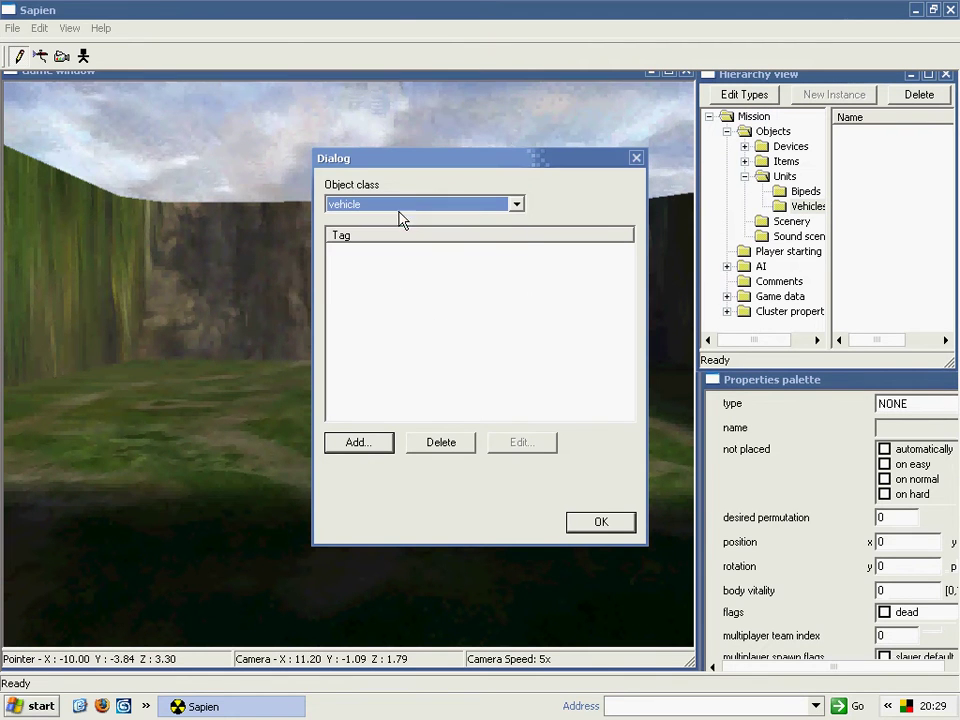
pyautogui.click(362, 443)
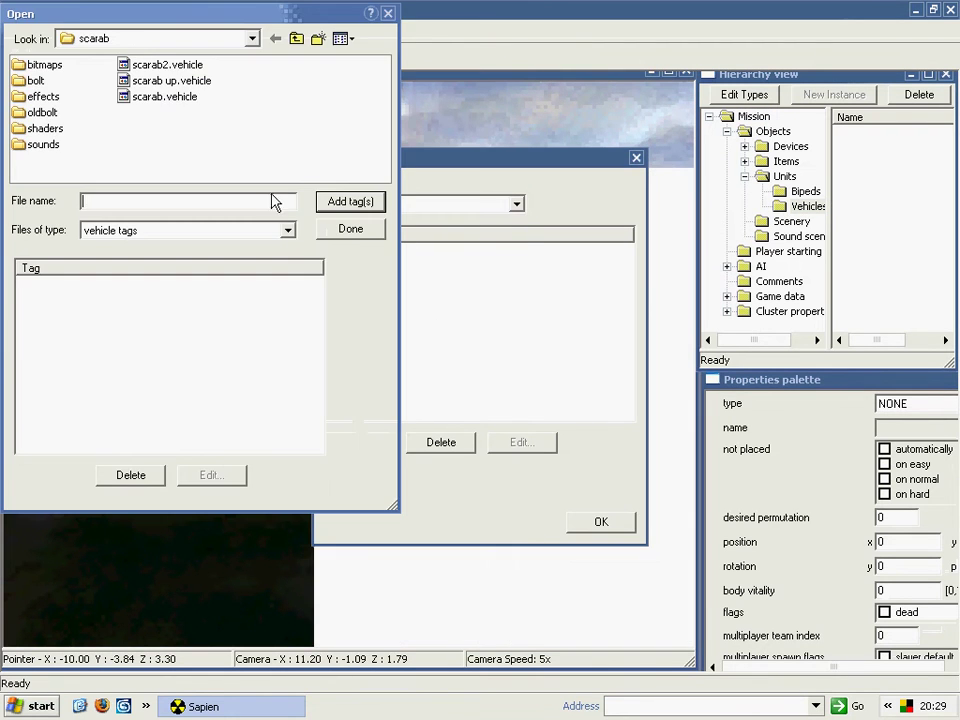
pyautogui.click(185, 100)
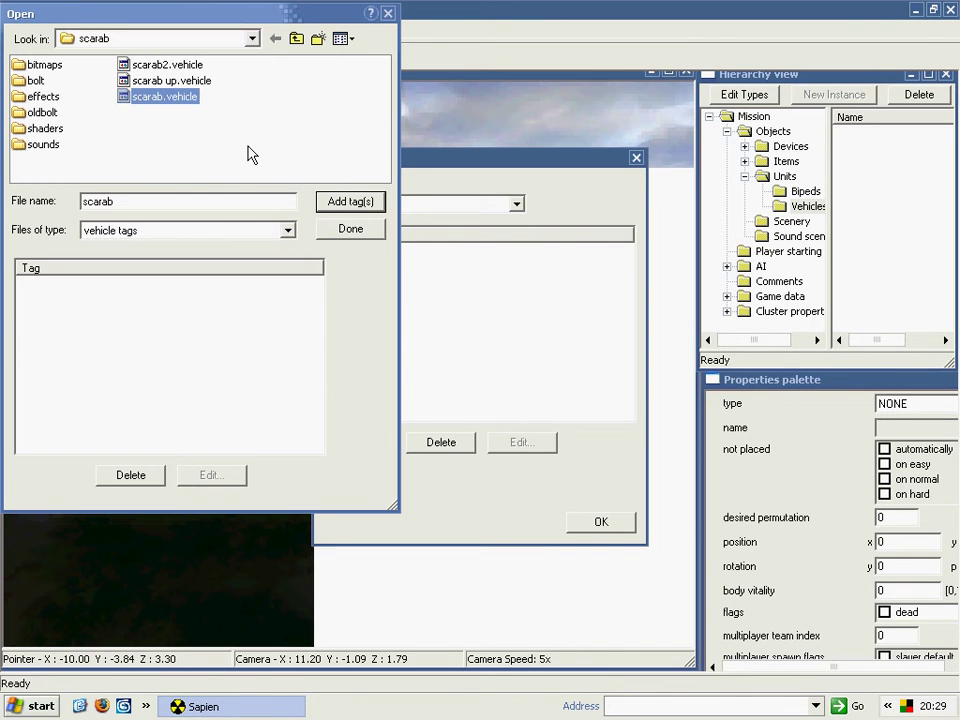
pyautogui.press('Return')
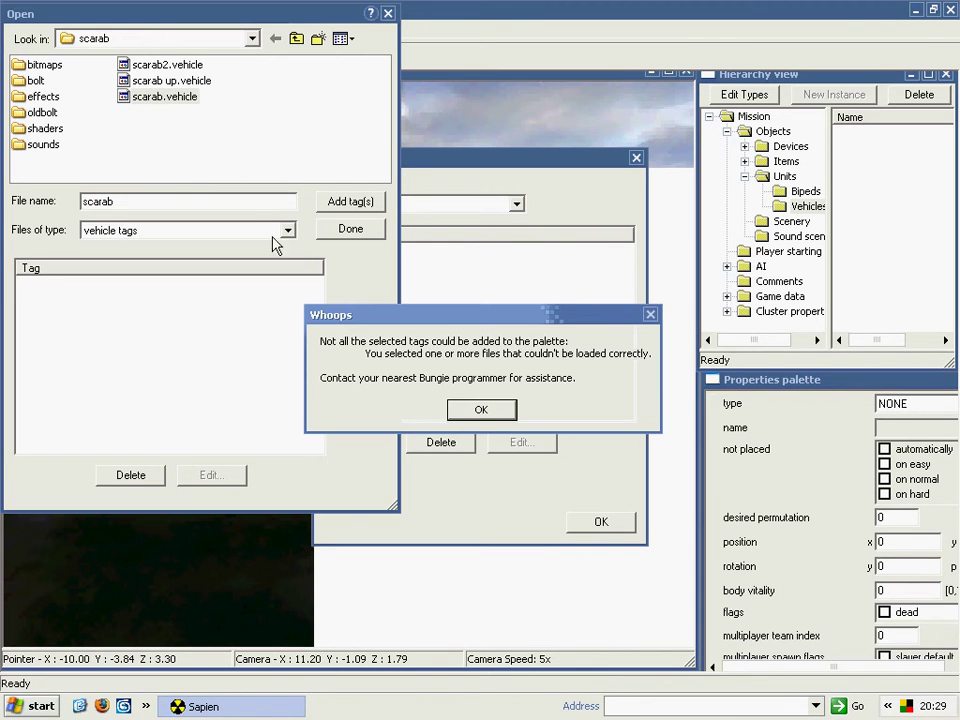
pyautogui.click(482, 411)
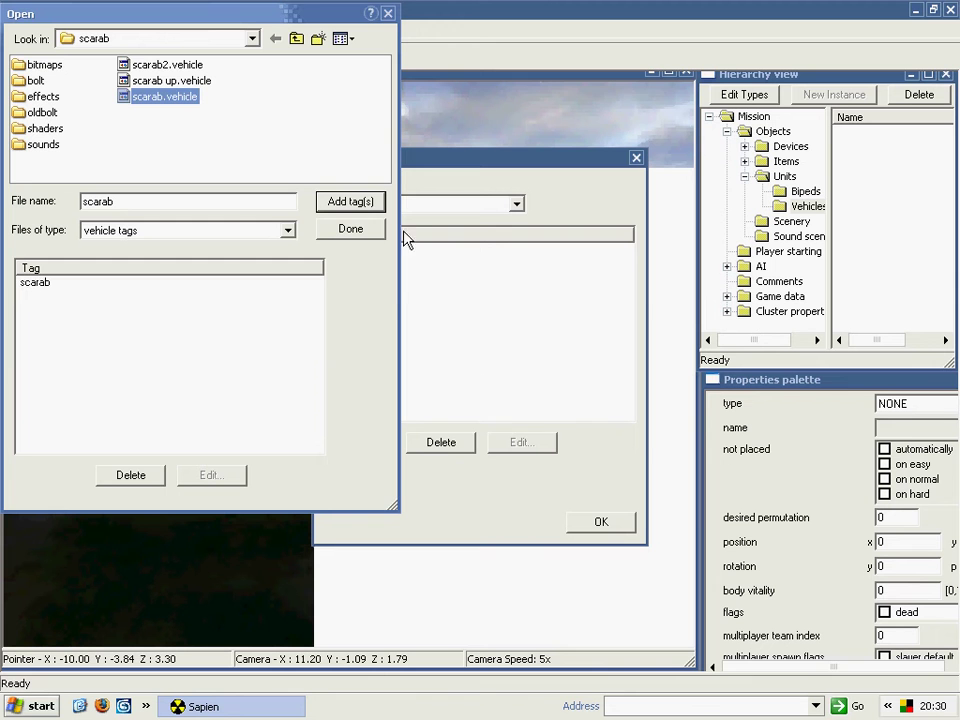
pyautogui.click(352, 233)
pyautogui.click(598, 525)
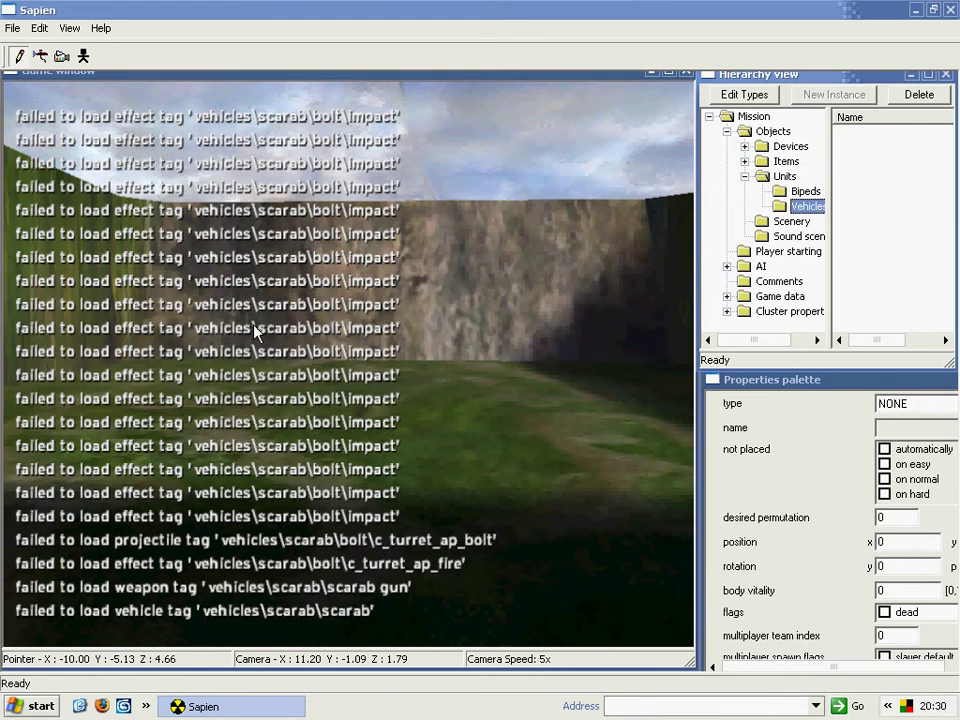
# Minimise Sapien and launch Paint from the Windows accessories
pyautogui.click(917, 11)
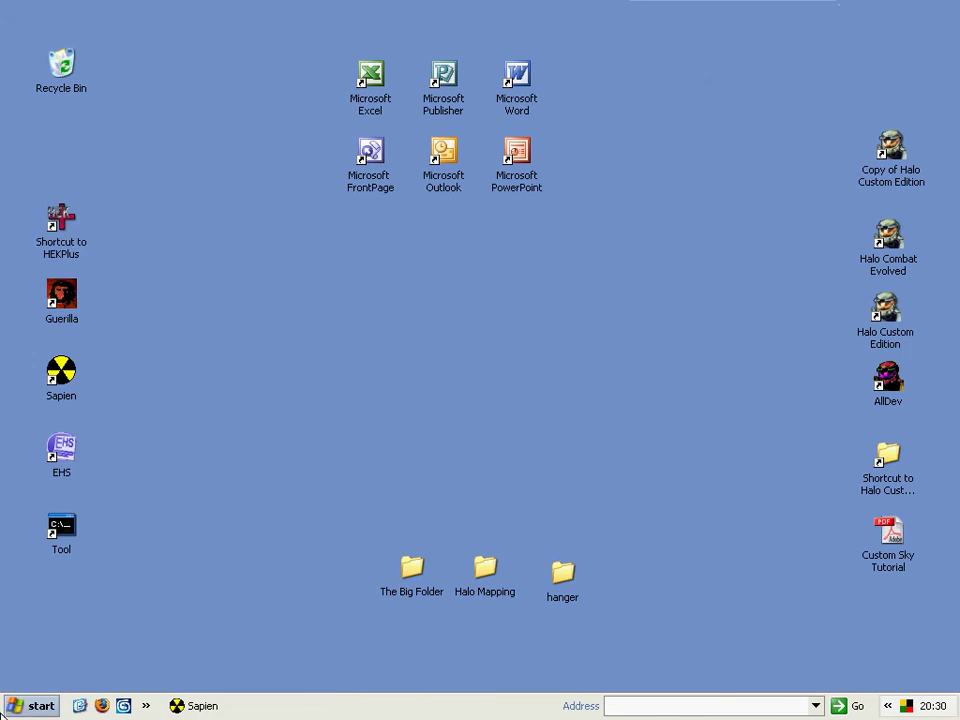
pyautogui.click(3, 703)
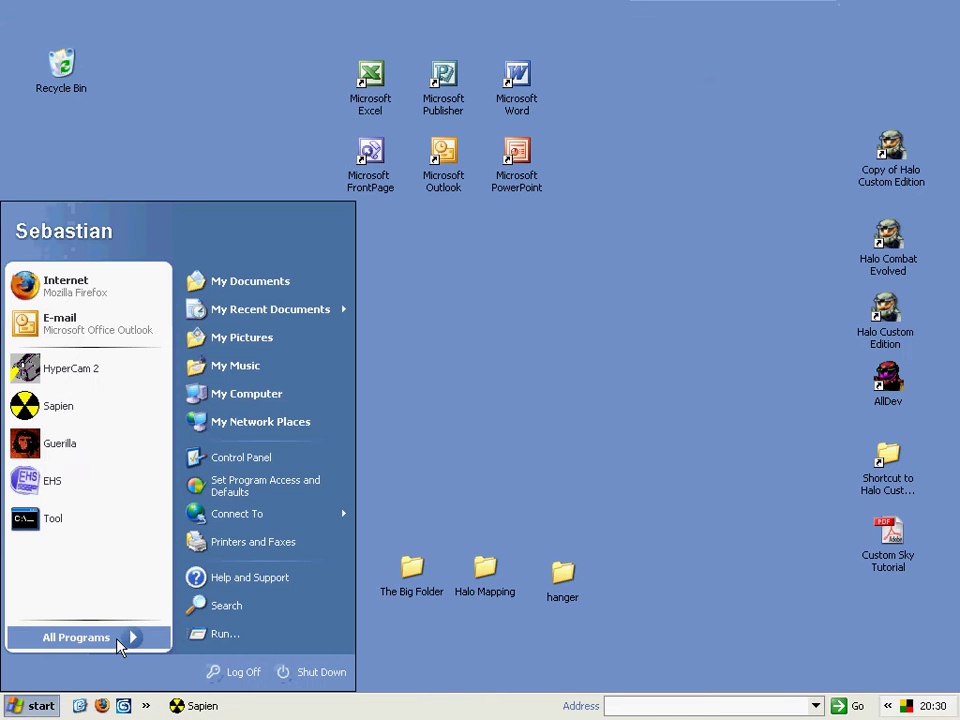
pyautogui.moveTo(252, 308)
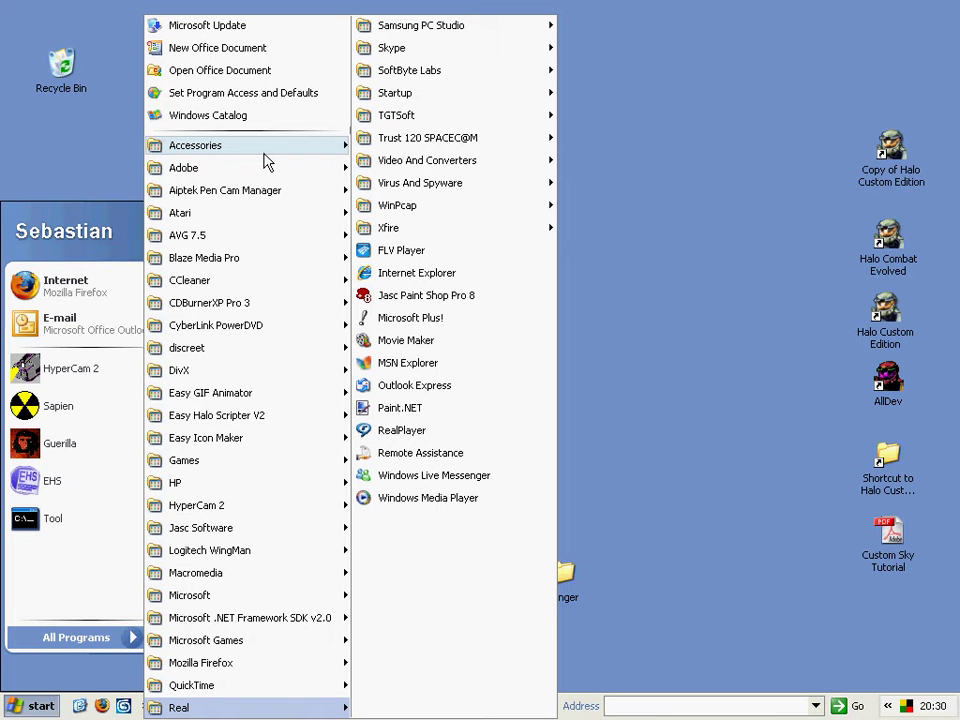
pyautogui.moveTo(265, 150)
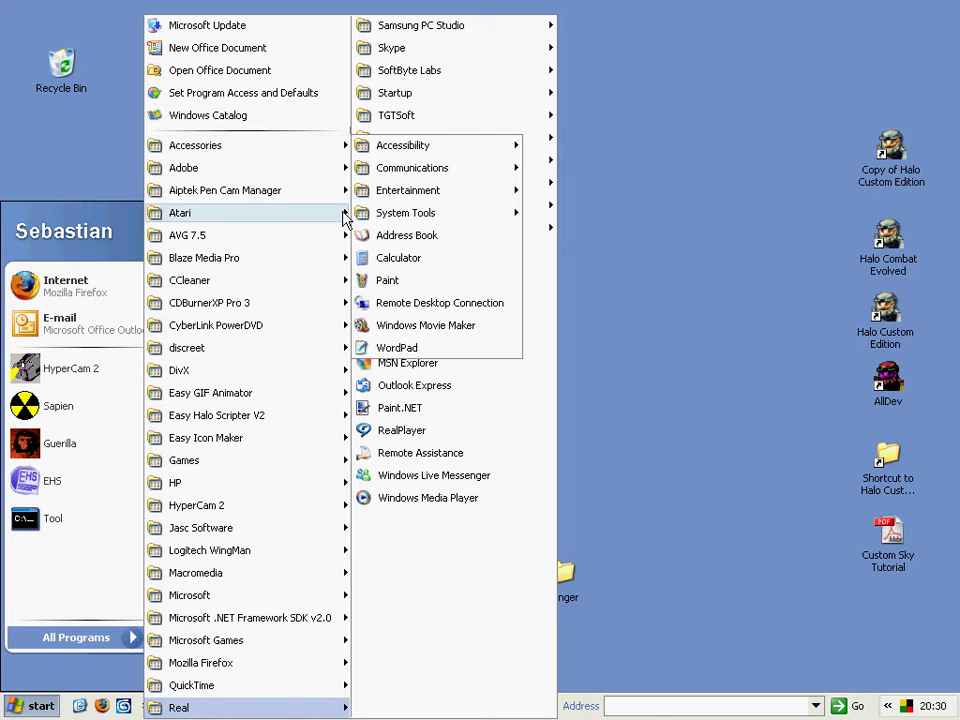
pyautogui.click(424, 285)
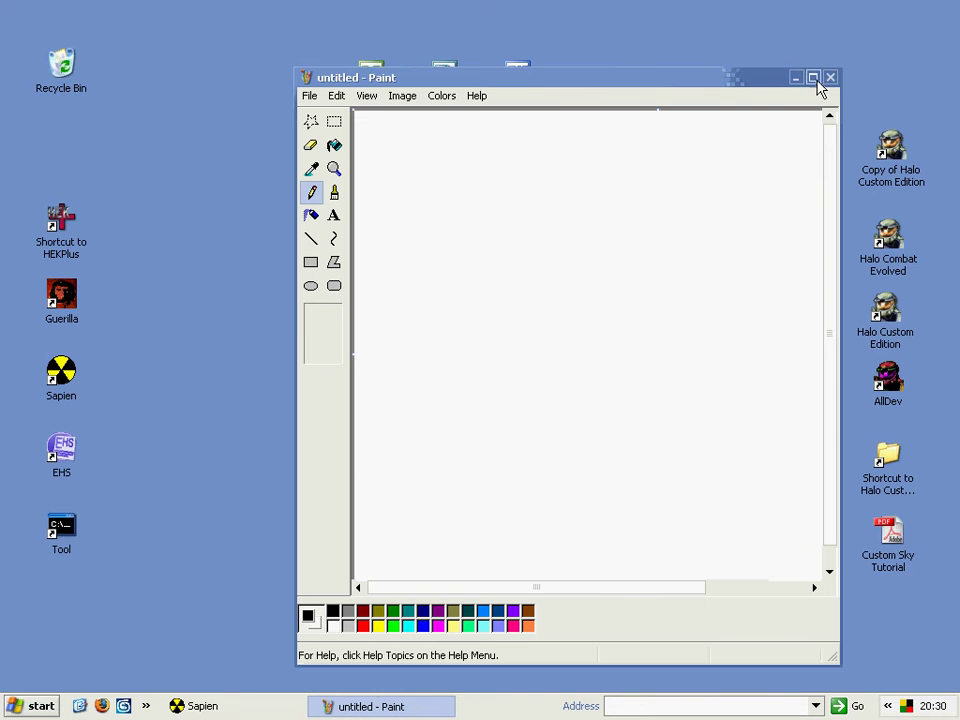
# Maximise Paint and paste the captured screenshot of Sapien's tag-loading errors into the blank image
pyautogui.click(812, 77)
pyautogui.click(37, 28)
pyautogui.click(113, 119)
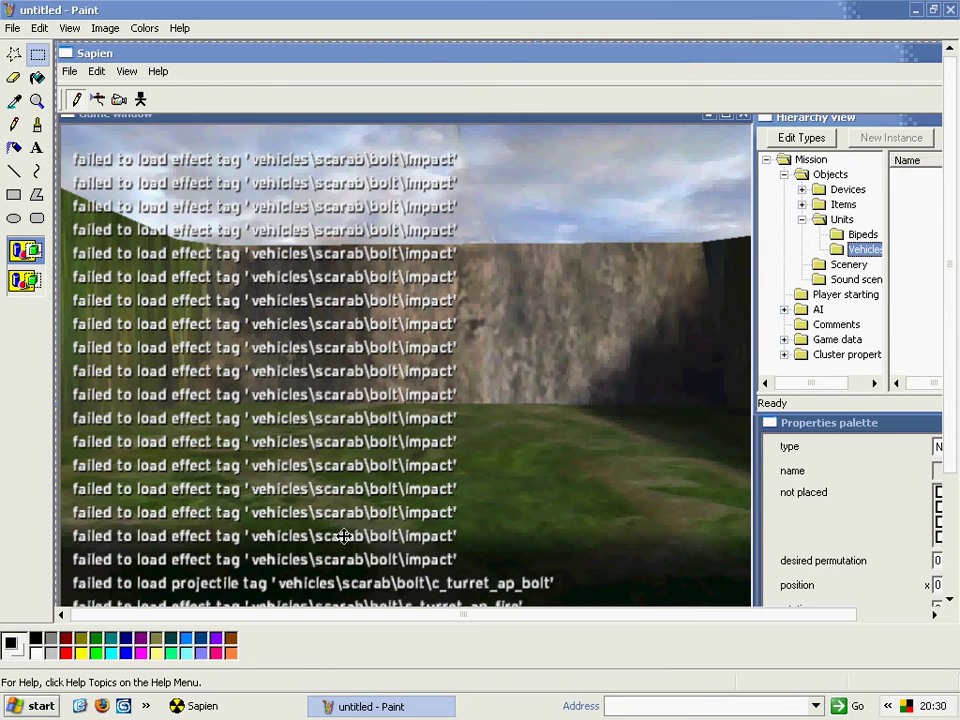
# Minimise Paint and launch Guerilla
pyautogui.click(370, 706)
pyautogui.click(35, 706)
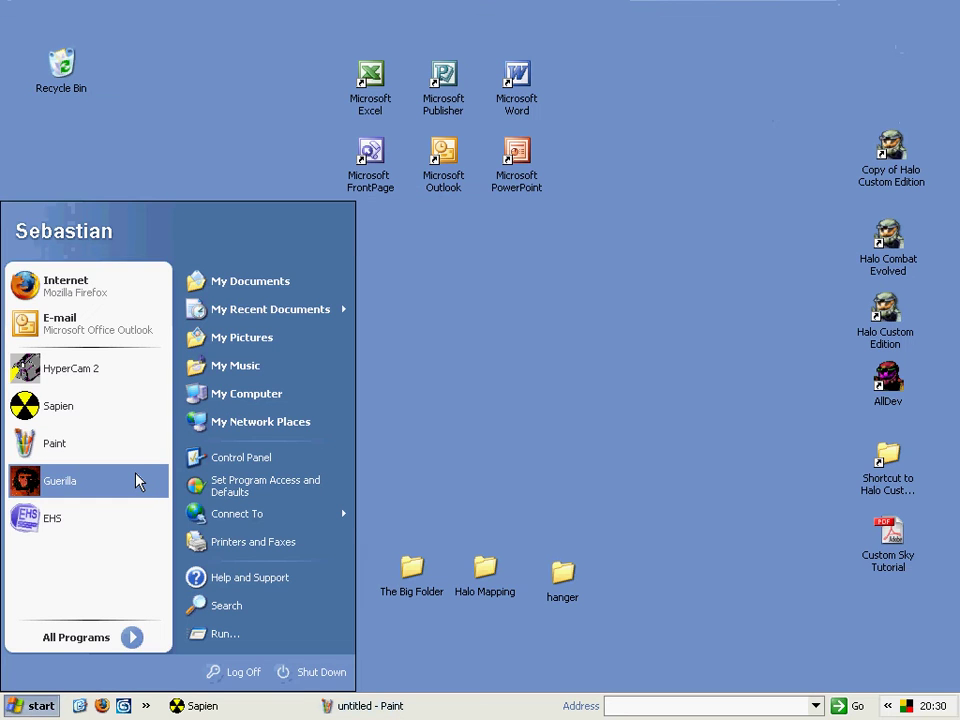
pyautogui.click(138, 482)
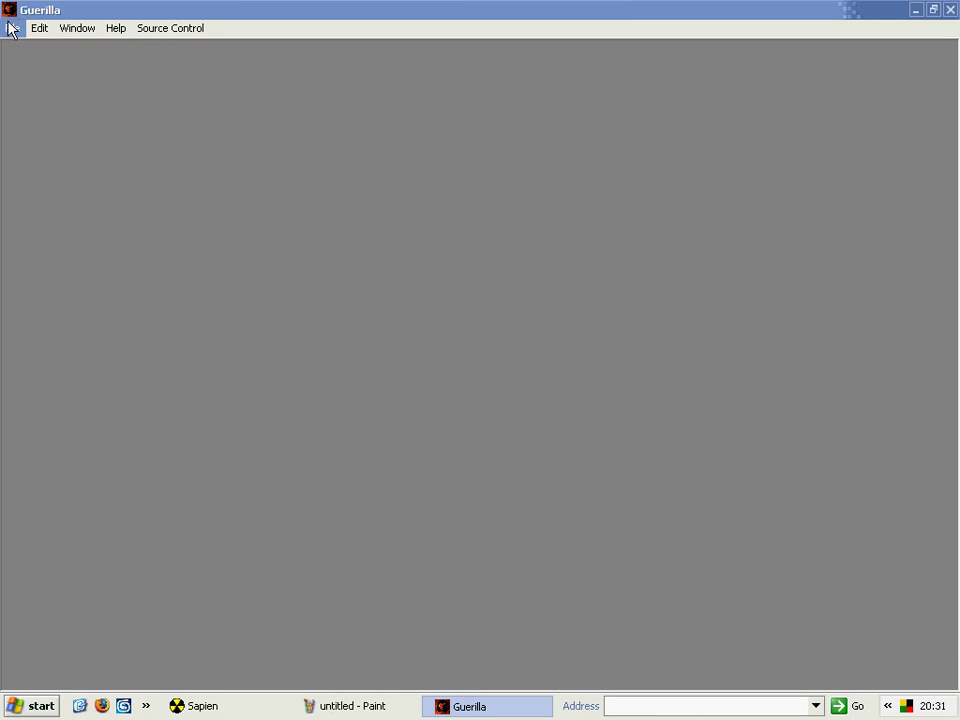
# Open the tag impact.effect from the vehicles\scarab\bolt folder, checking its path against the error screenshot in Paint
pyautogui.click(12, 28)
pyautogui.click(42, 66)
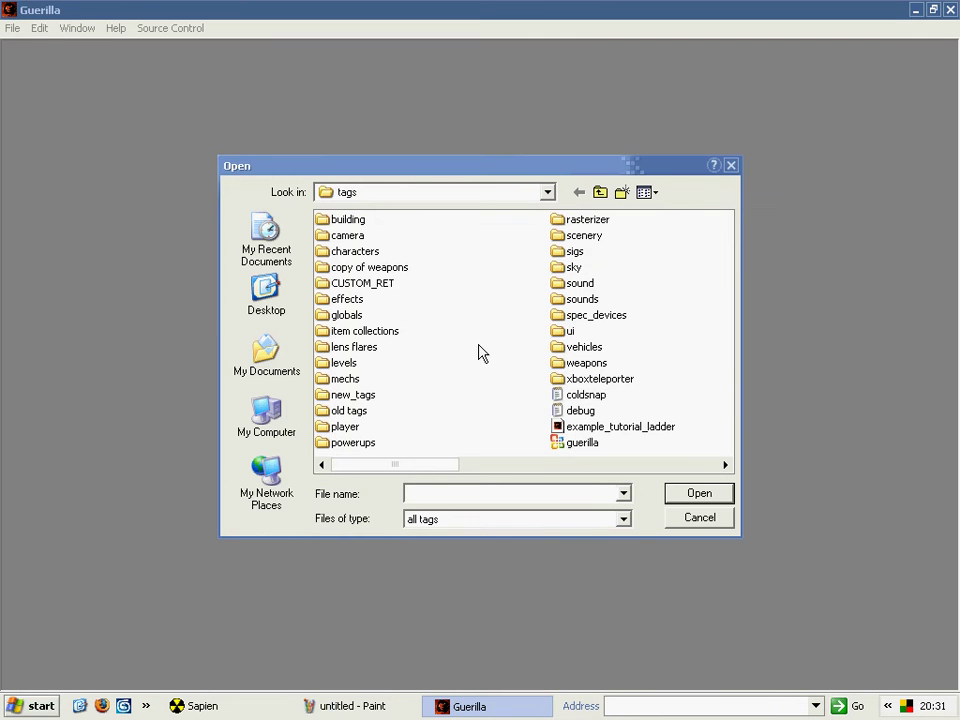
pyautogui.click(386, 707)
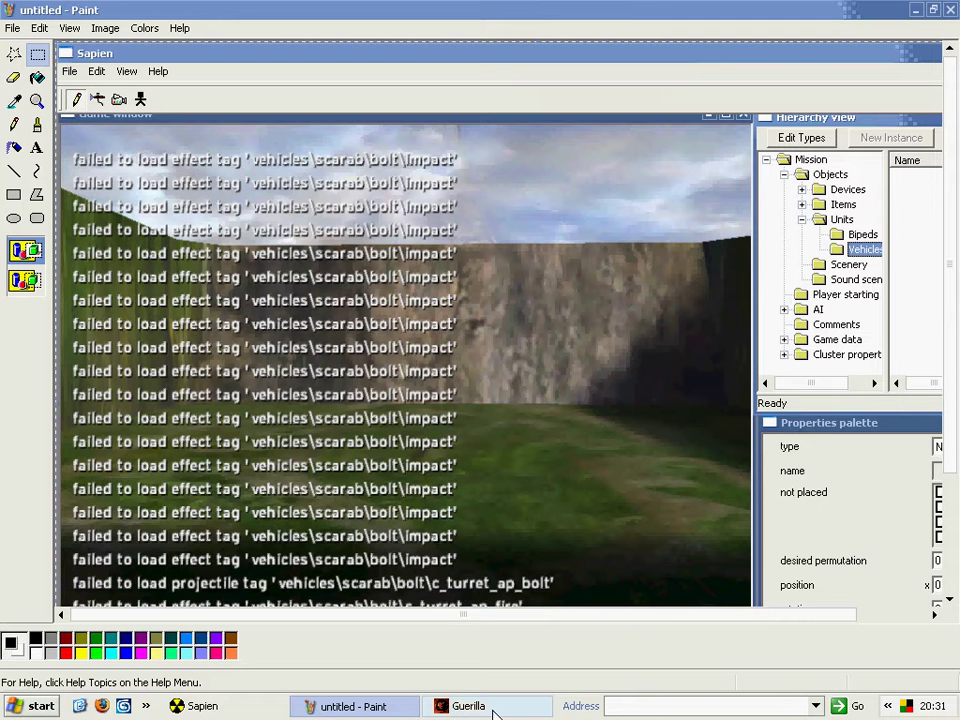
pyautogui.click(493, 712)
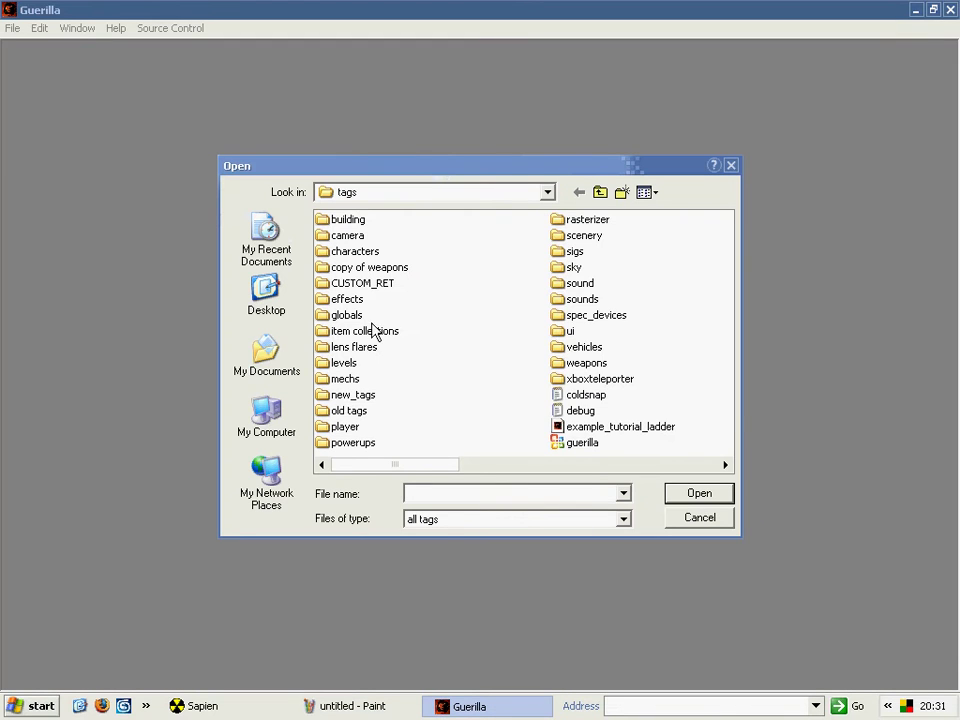
pyautogui.doubleClick(578, 348)
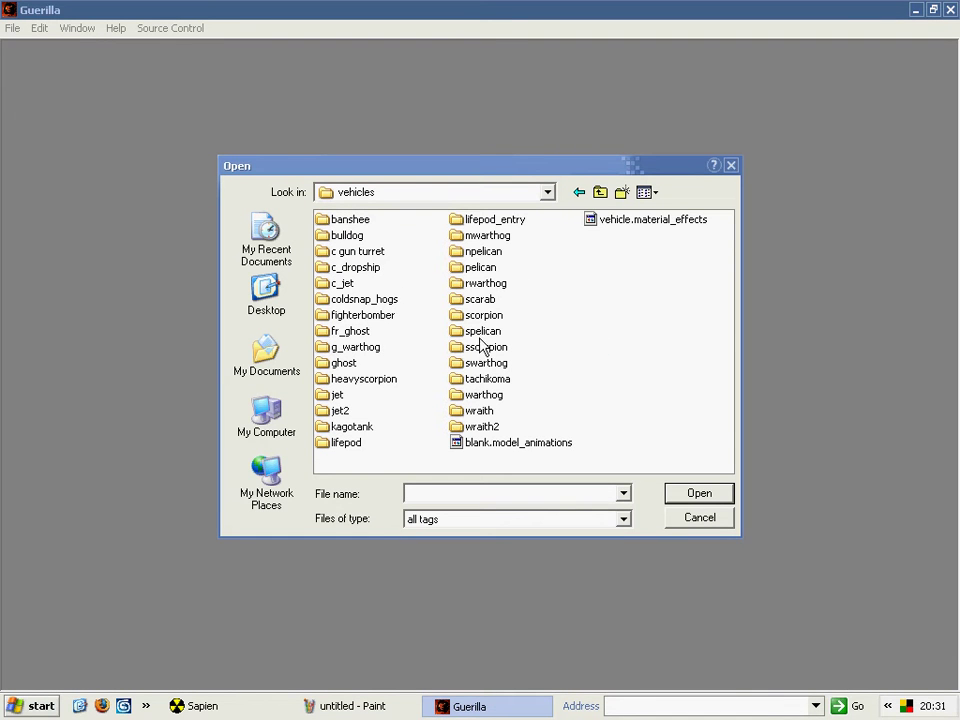
pyautogui.click(484, 395)
pyautogui.doubleClick(462, 299)
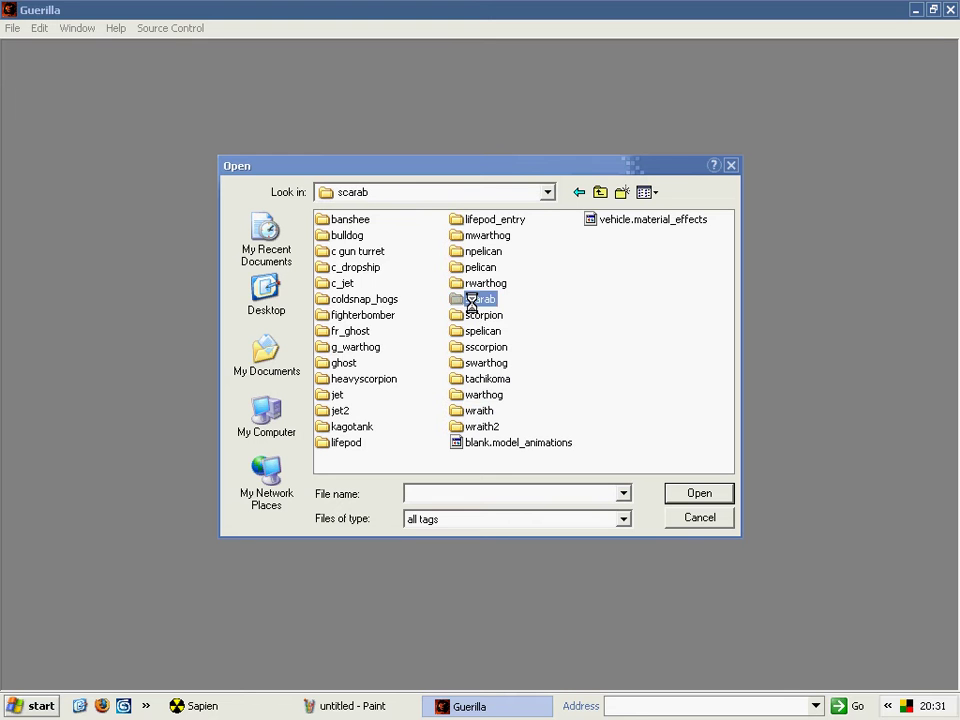
pyautogui.doubleClick(337, 235)
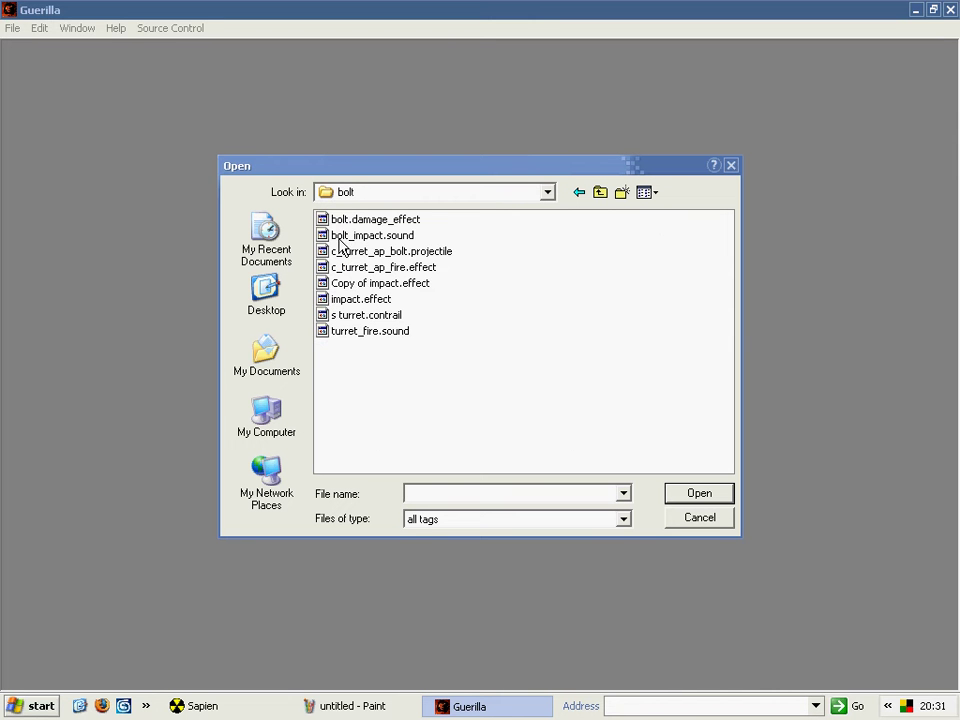
pyautogui.doubleClick(368, 299)
# Review the rest of the failed tag list in the Paint screenshot, down to its last entries, and return to Guerilla
pyautogui.click(405, 706)
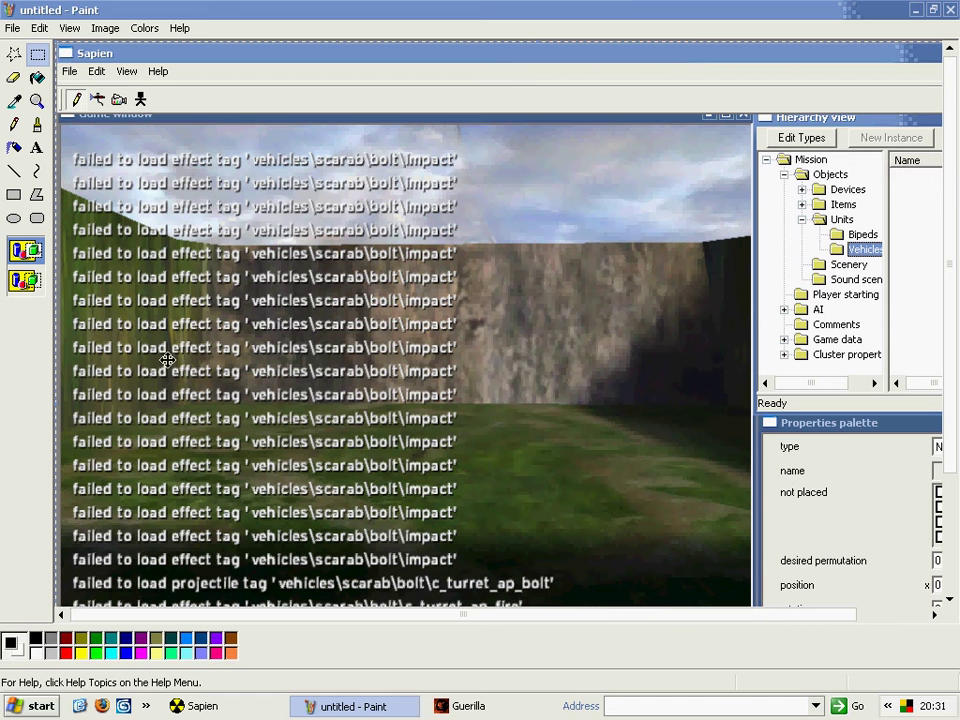
pyautogui.click(462, 705)
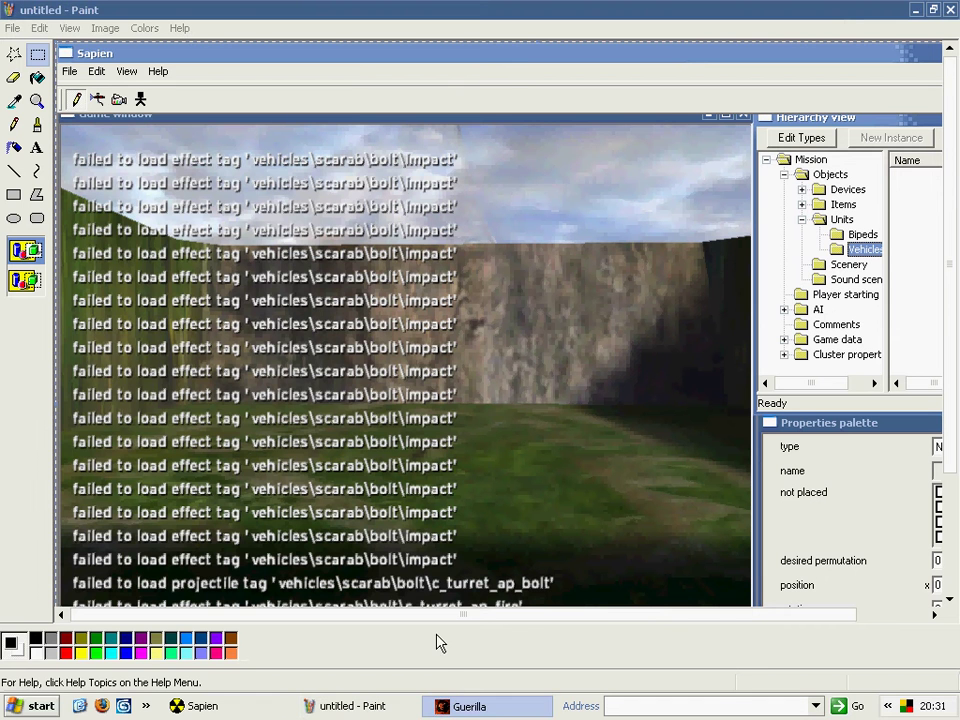
pyautogui.click(402, 706)
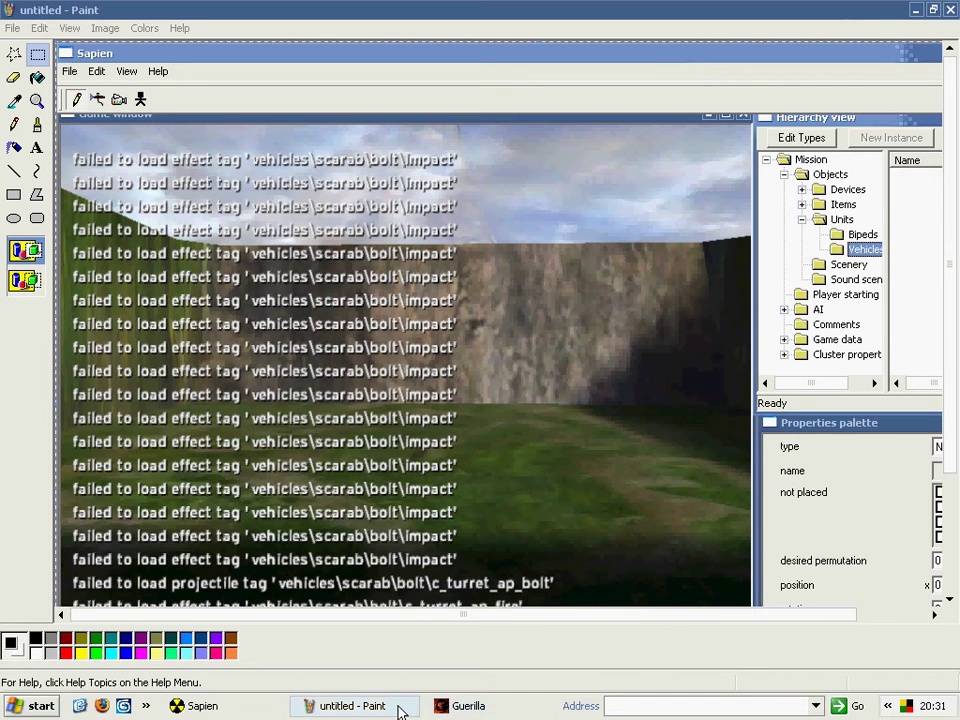
pyautogui.scroll(-3, 465, 444)
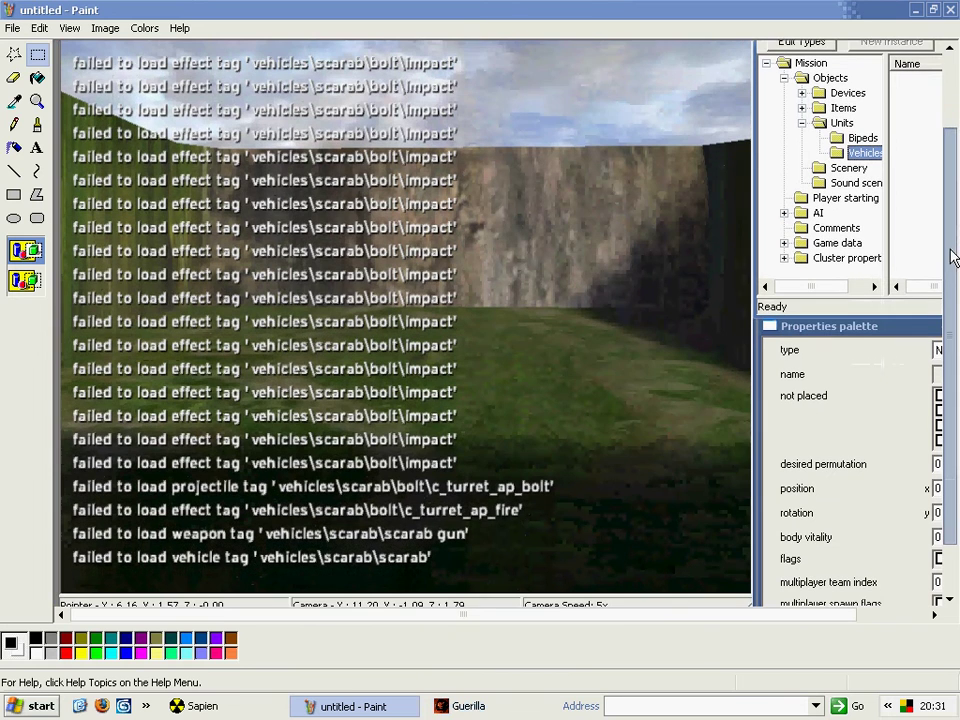
pyautogui.hotkey('alt', 'Tab')
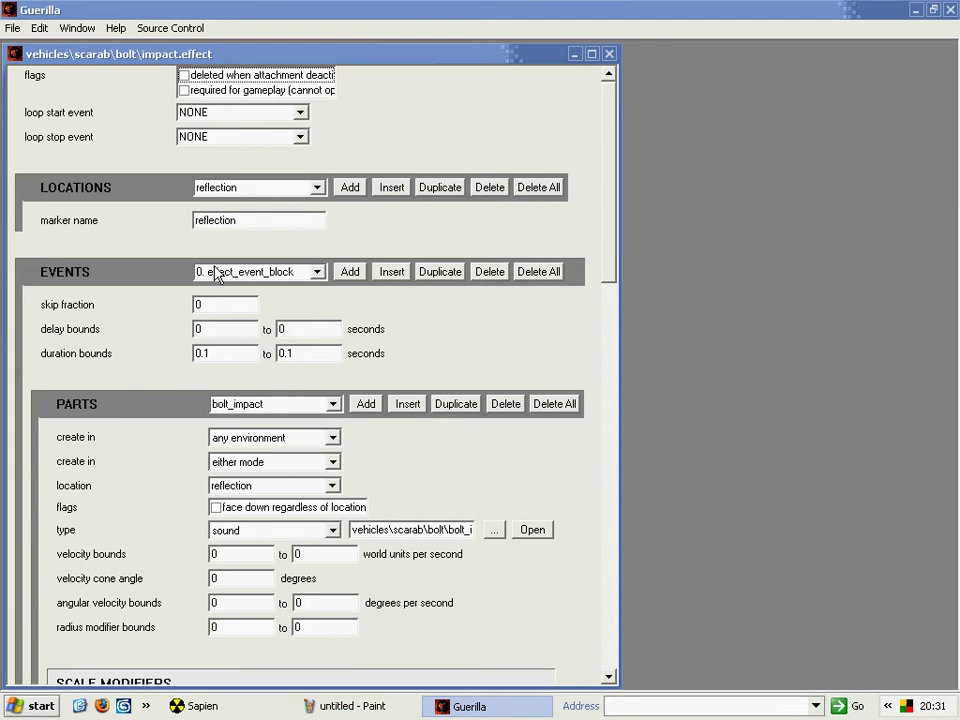
# Inspect the marker names of the effect's reflection, negative incident and normal locations
pyautogui.moveTo(222, 220)
pyautogui.mouseDown()
pyautogui.moveTo(258, 220)
pyautogui.moveTo(197, 225)
pyautogui.mouseUp()
pyautogui.doubleClick(247, 219)
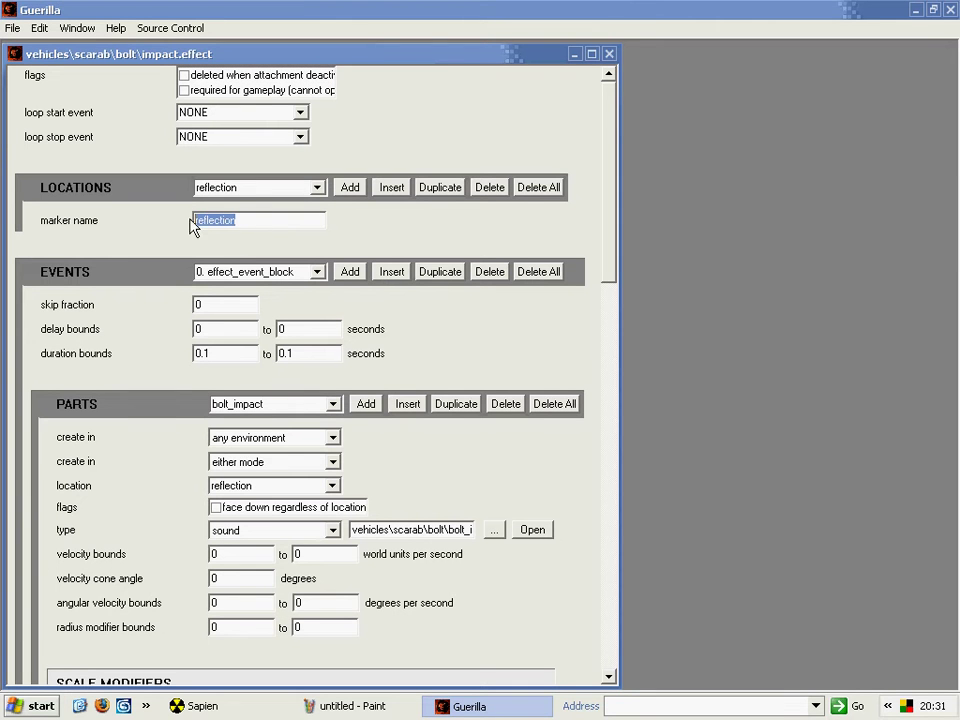
pyautogui.click(285, 193)
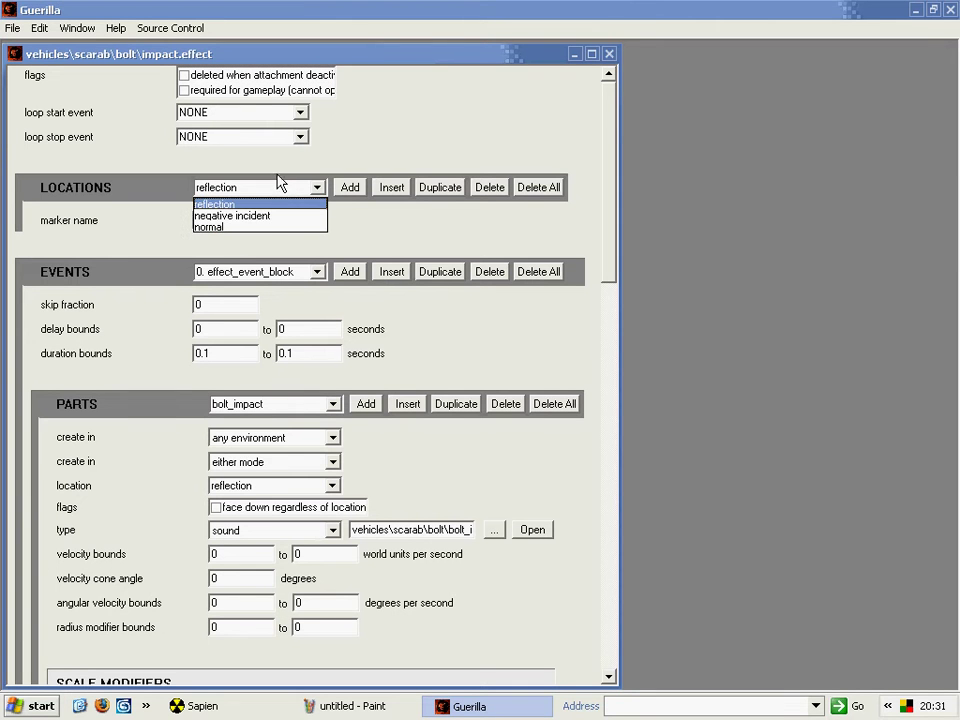
pyautogui.click(264, 215)
pyautogui.click(253, 189)
pyautogui.click(270, 227)
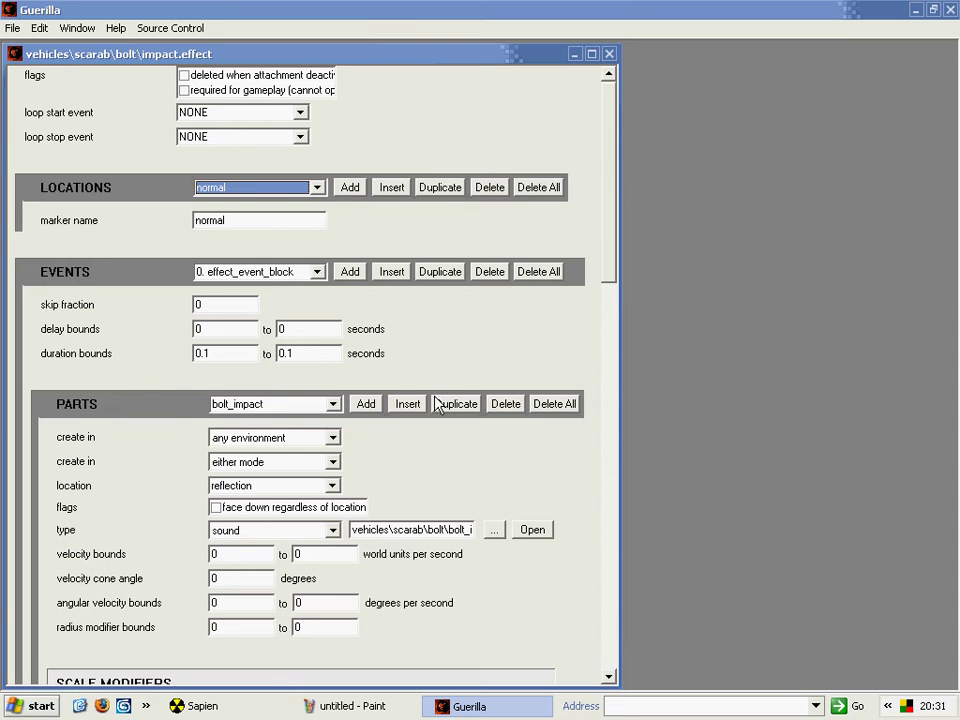
# Replace the decal reference of the plasma red snow burn part with plasma blue snow burn.decal from the bullet holes folder
pyautogui.click(287, 406)
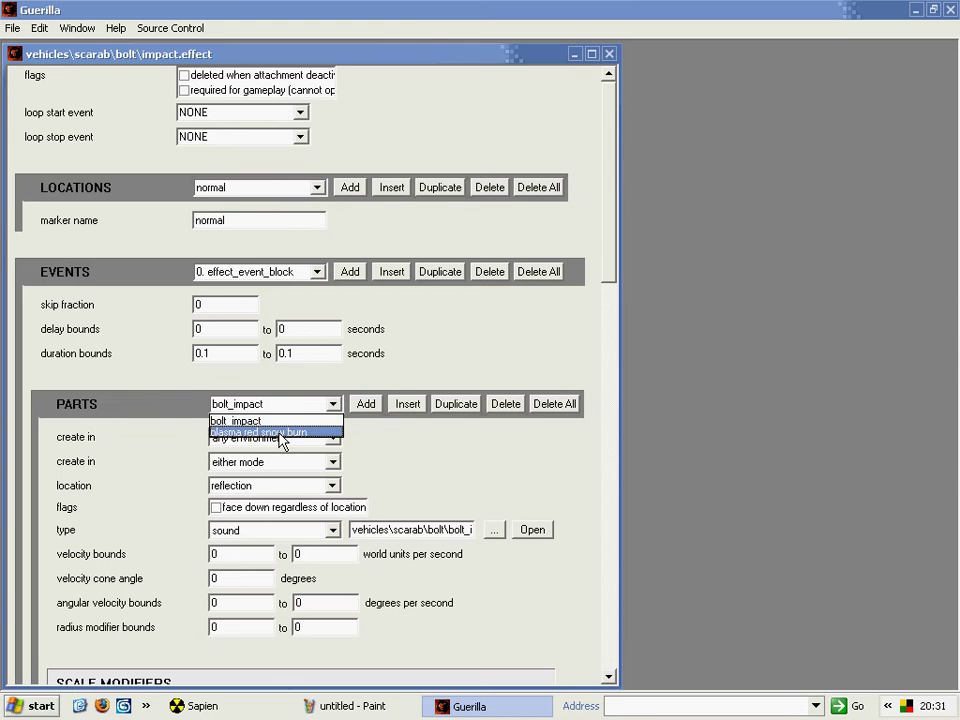
pyautogui.click(283, 433)
pyautogui.click(283, 433)
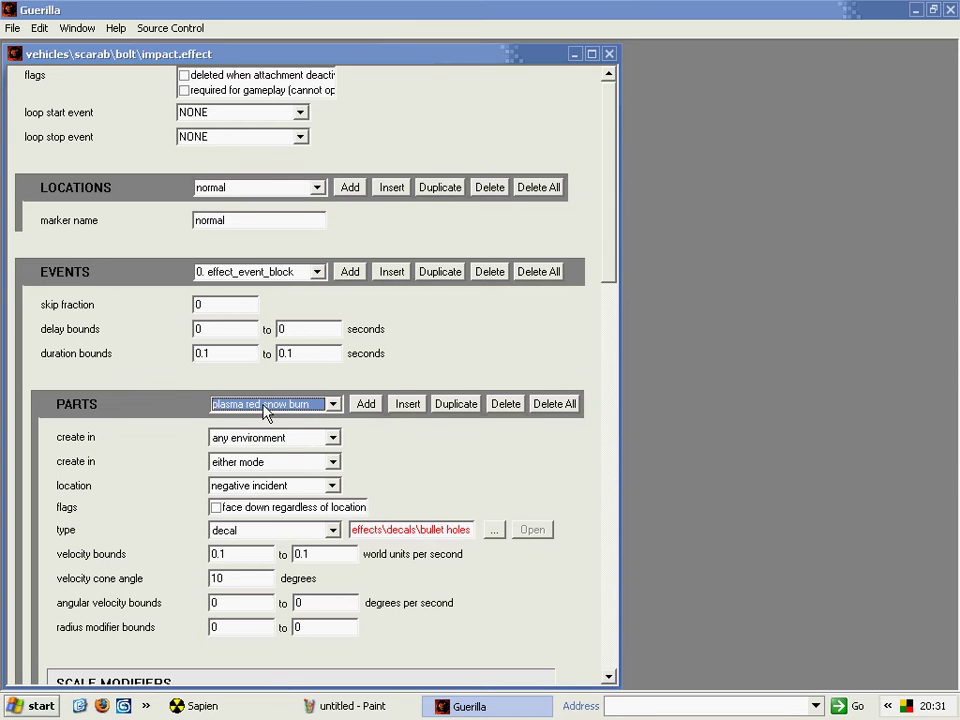
pyautogui.moveTo(357, 532)
pyautogui.mouseDown()
pyautogui.moveTo(477, 530)
pyautogui.moveTo(347, 521)
pyautogui.moveTo(349, 530)
pyautogui.mouseUp()
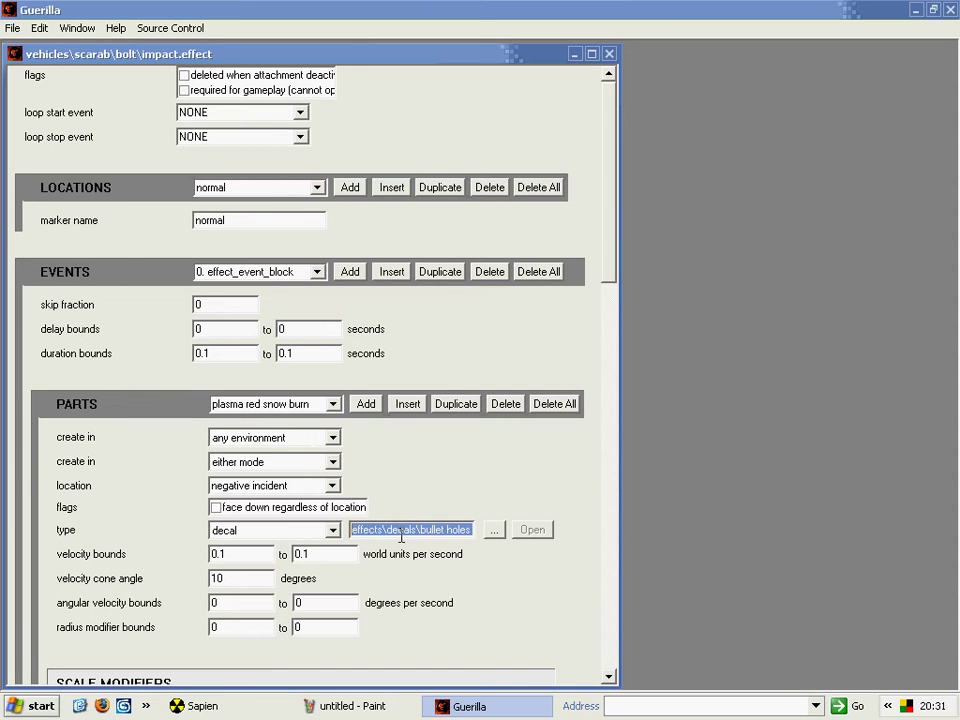
pyautogui.click(492, 529)
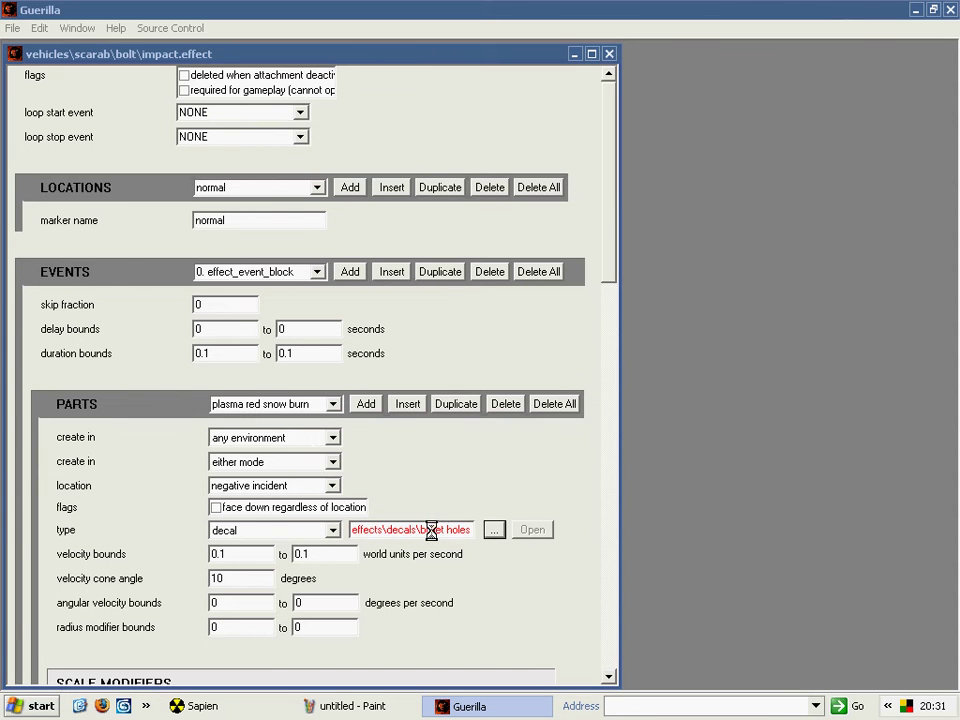
pyautogui.moveTo(432, 166); pyautogui.dragTo(397, 98)
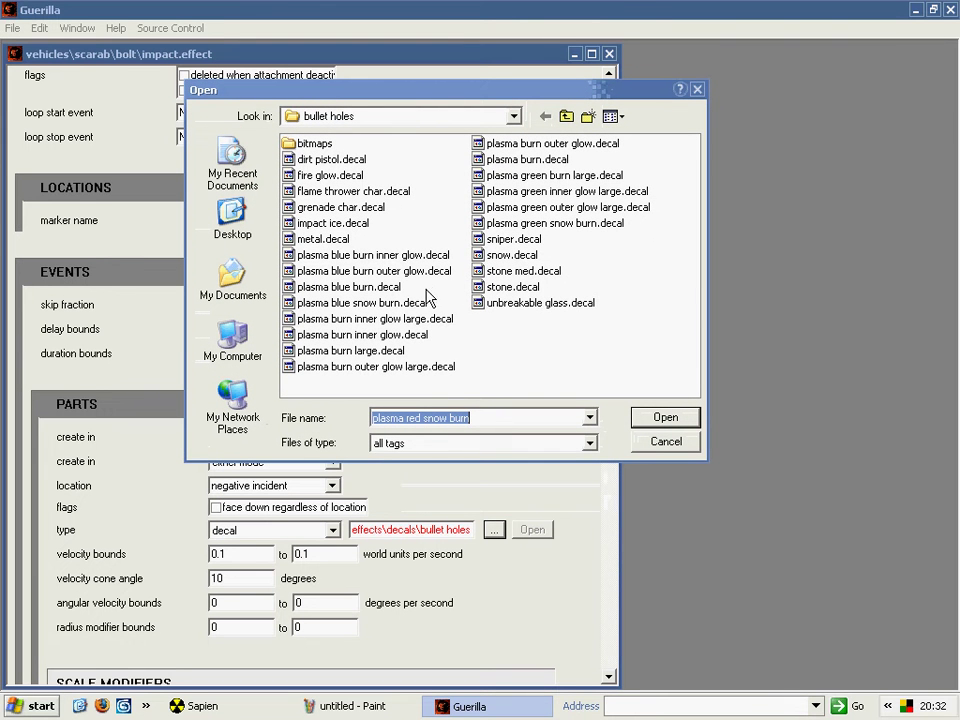
pyautogui.click(383, 304)
pyautogui.doubleClick(383, 304)
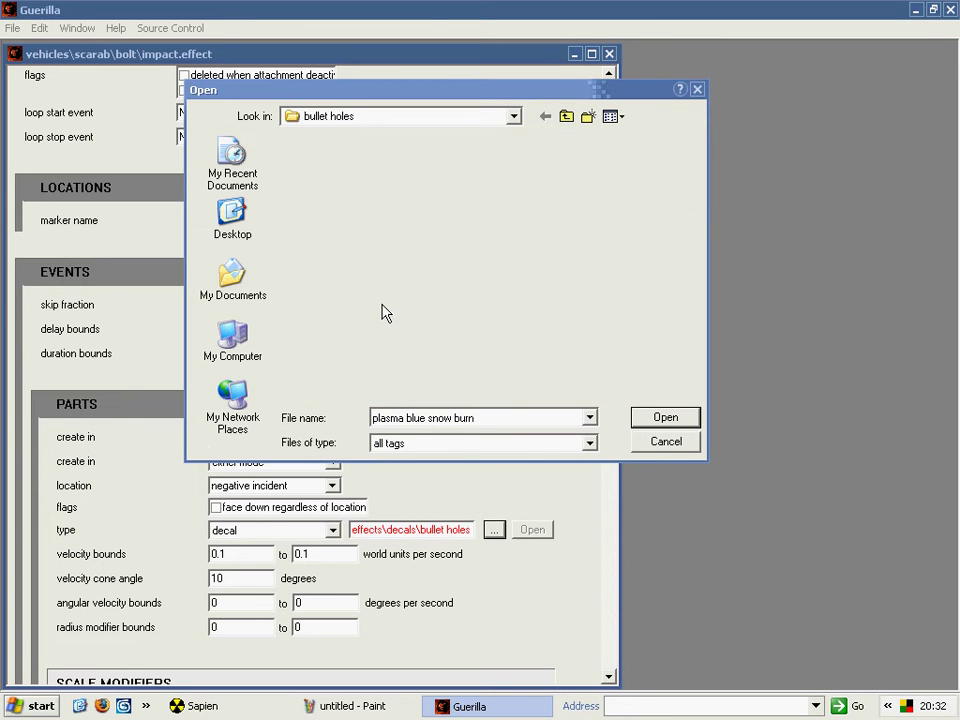
# Examine the entries of the impact effect's particles block, from smoke h generic animated2 to the last flash c generic, for missing references
pyautogui.moveTo(614, 215); pyautogui.dragTo(607, 440)
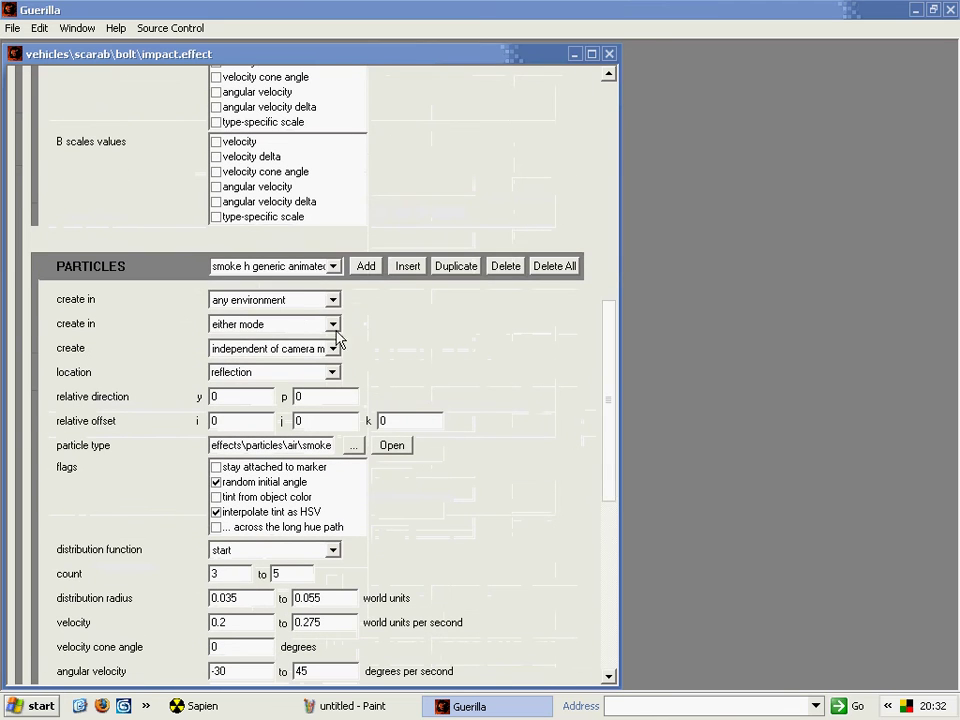
pyautogui.click(262, 266)
pyautogui.click(268, 294)
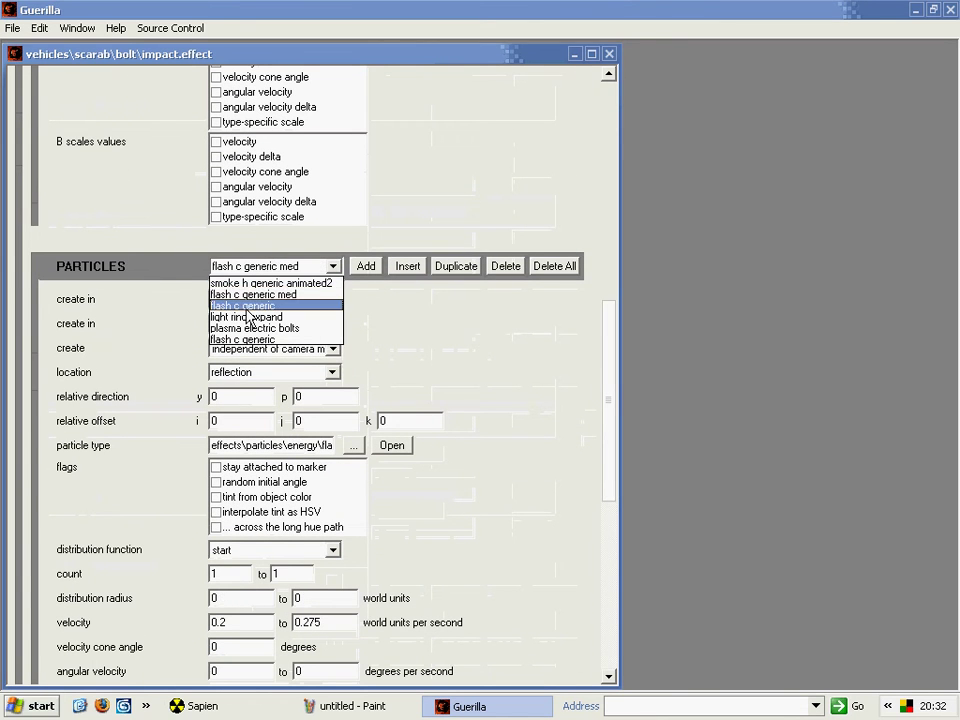
pyautogui.click(250, 305)
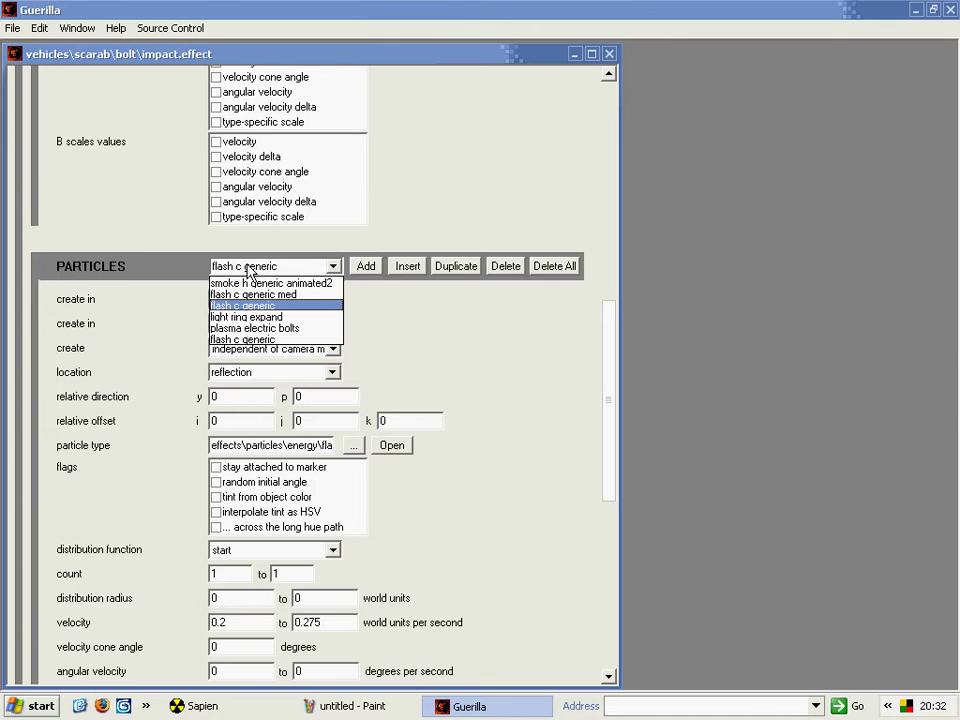
pyautogui.moveTo(615, 321); pyautogui.dragTo(620, 370)
pyautogui.click(315, 107)
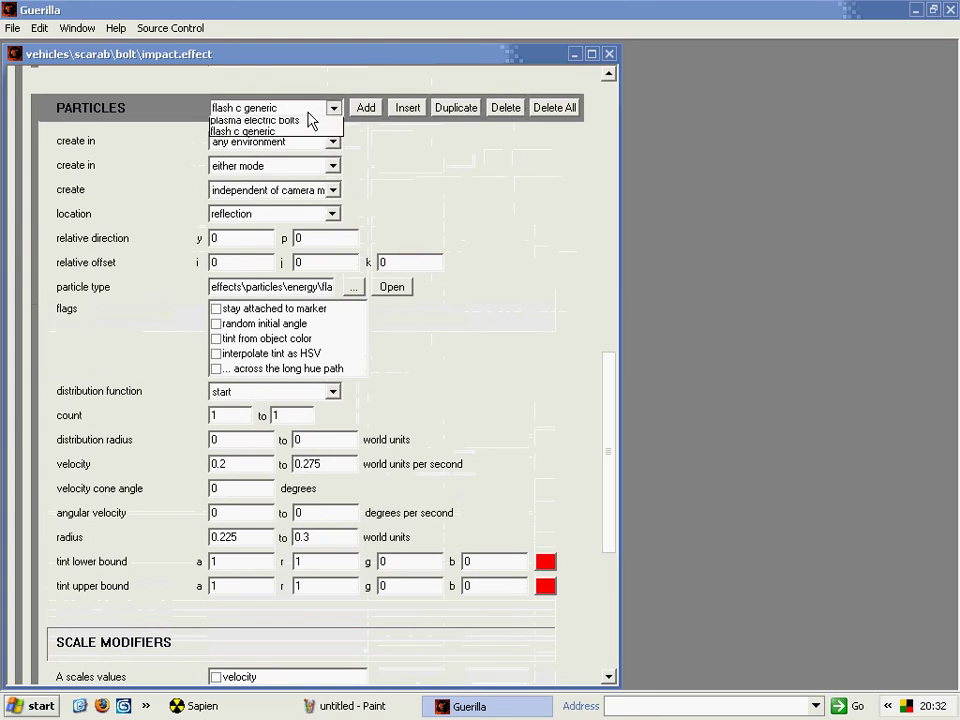
pyautogui.click(299, 182)
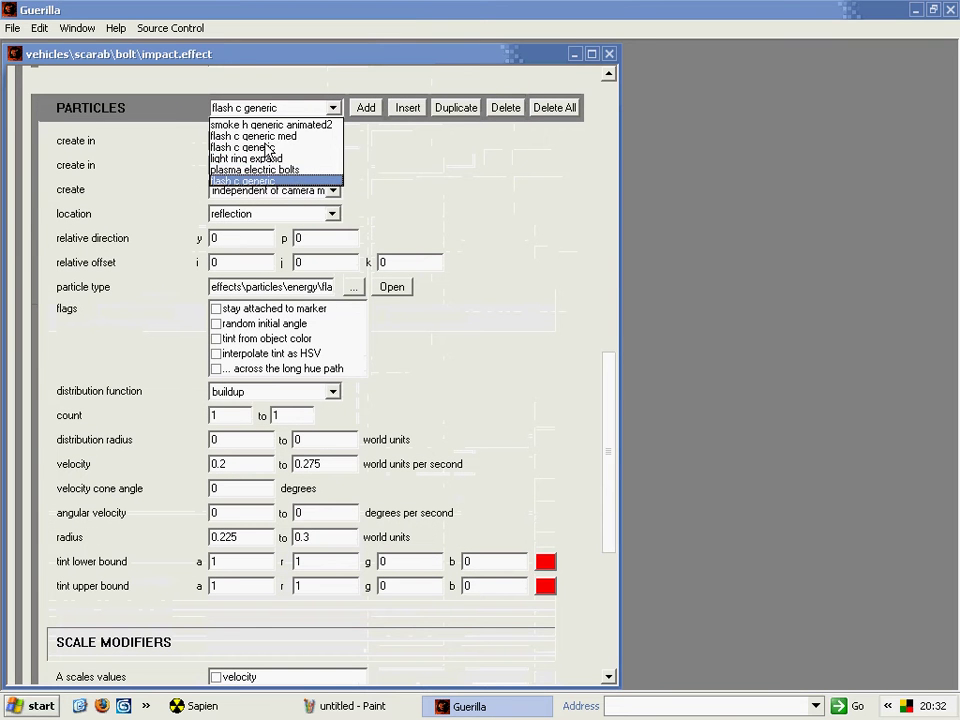
# Save the edited impact.effect tag and close it
pyautogui.click(12, 28)
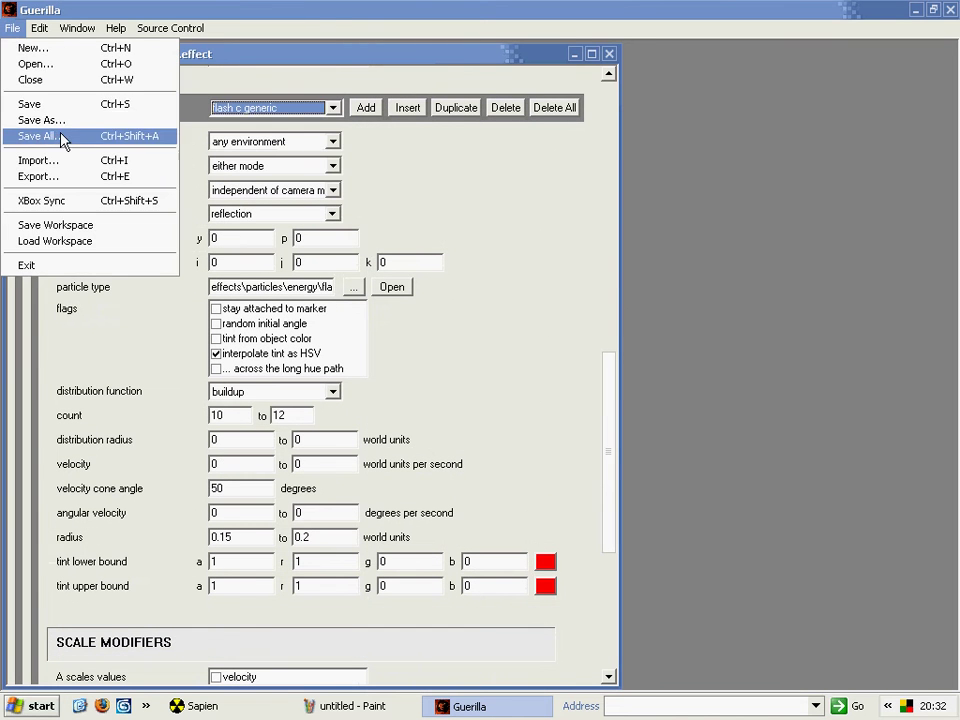
pyautogui.click(54, 107)
pyautogui.click(609, 54)
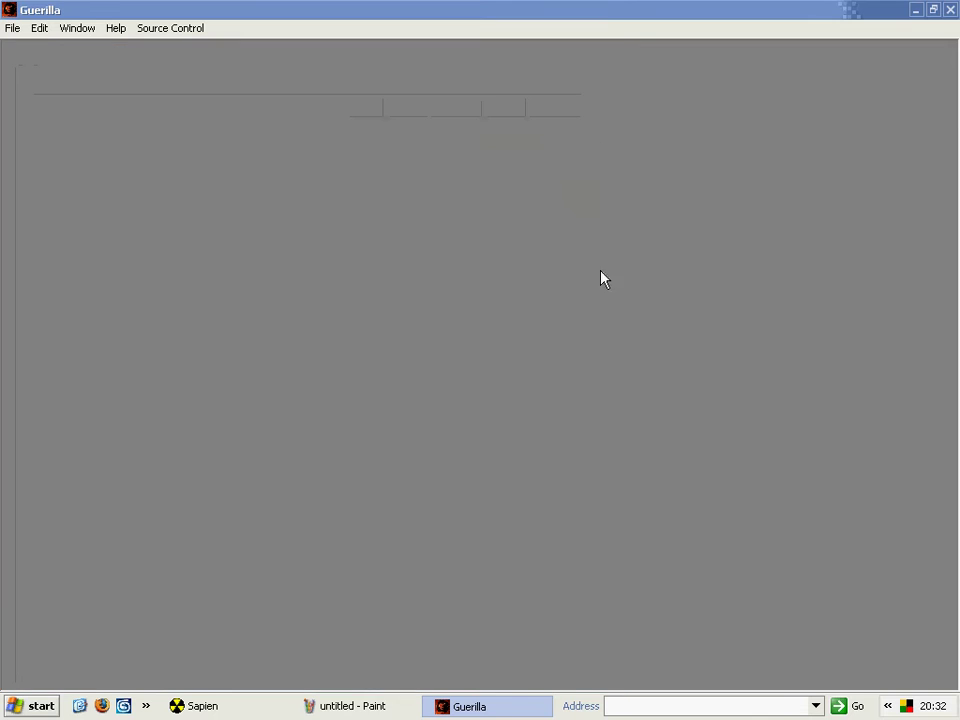
# Check the failed tag list in Paint, and open c_turret_ap_fire.effect from the bolt folder in Guerilla
pyautogui.click(352, 706)
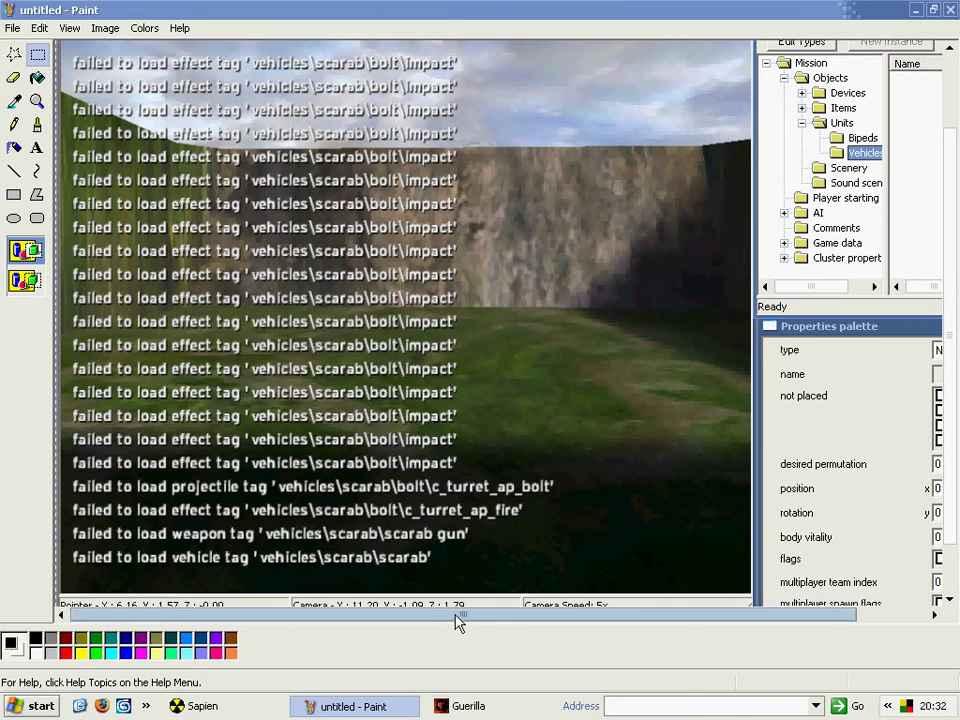
pyautogui.click(466, 706)
pyautogui.click(13, 29)
pyautogui.click(40, 65)
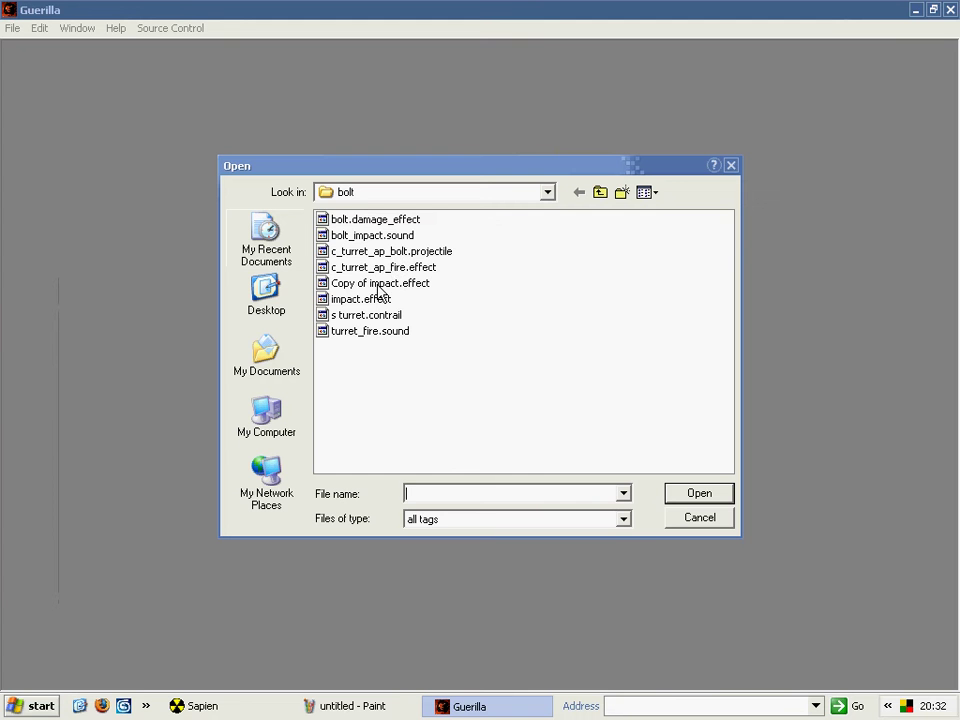
pyautogui.click(383, 269)
pyautogui.doubleClick(386, 268)
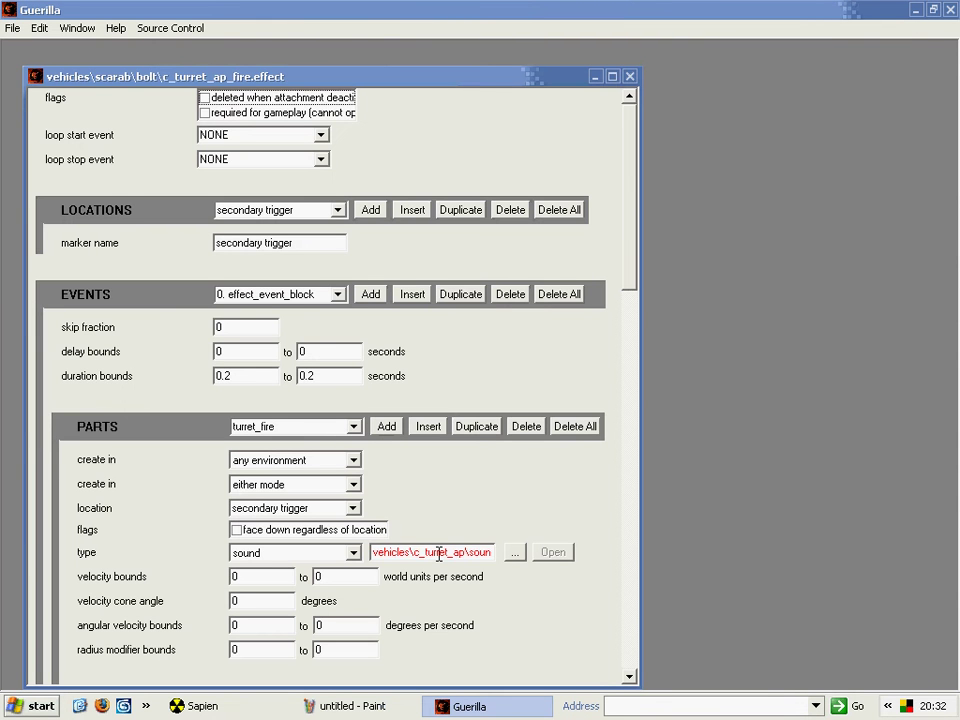
# Read the turret_fire part's missing sound path and replace the reference with turret_fire.sound from the bolt folder
pyautogui.moveTo(438, 554); pyautogui.dragTo(500, 557)
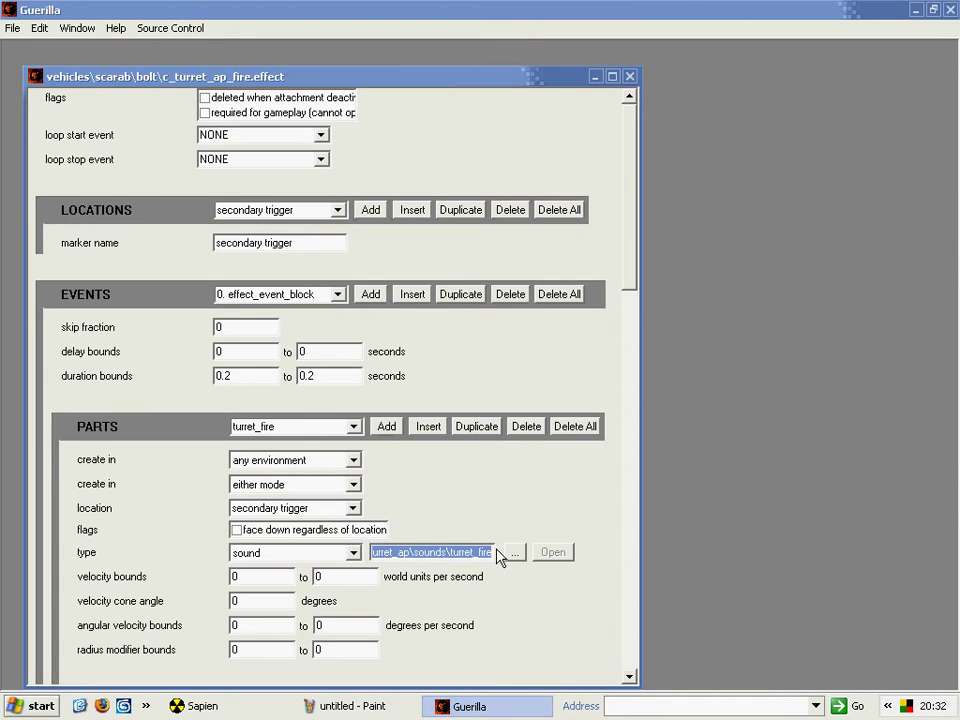
pyautogui.click(417, 555)
pyautogui.moveTo(390, 553); pyautogui.dragTo(386, 557)
pyautogui.click(440, 556)
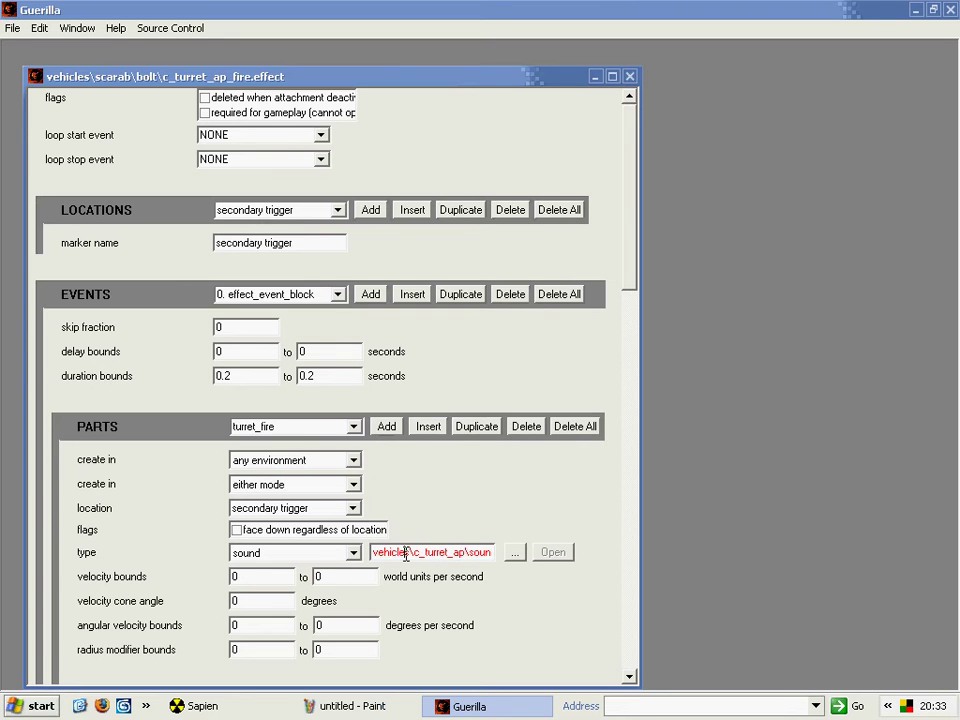
pyautogui.moveTo(473, 557); pyautogui.dragTo(509, 555)
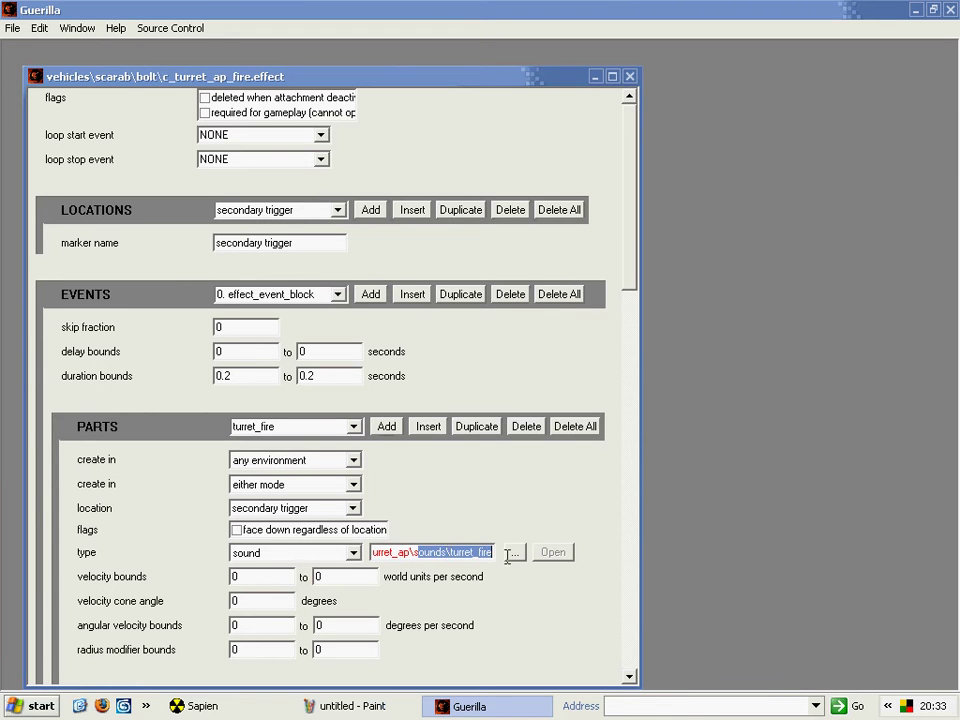
pyautogui.click(449, 556)
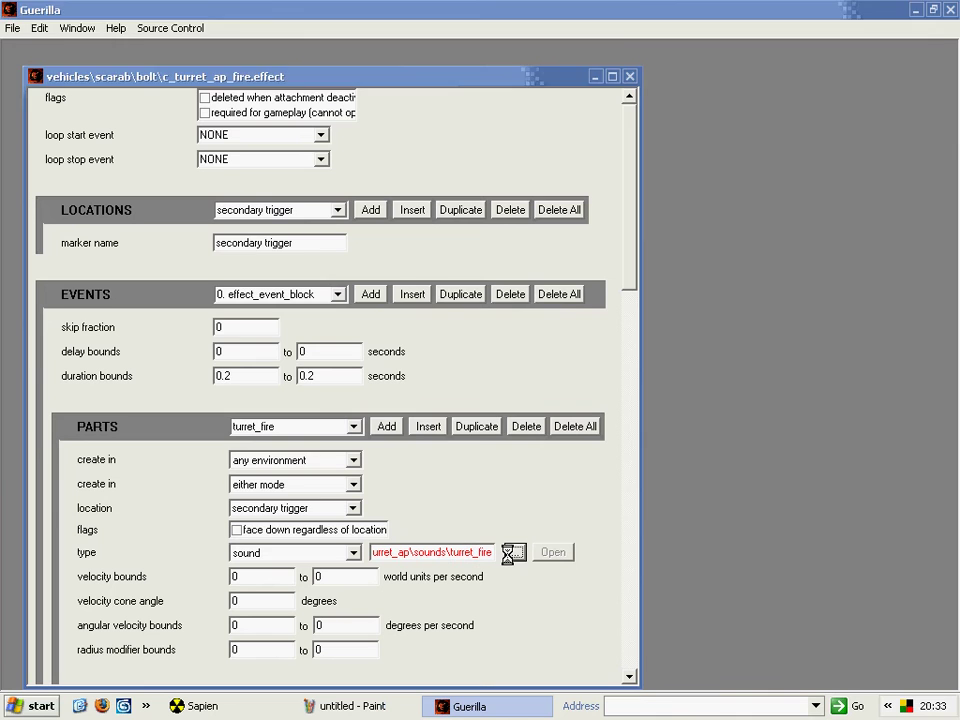
pyautogui.click(513, 553)
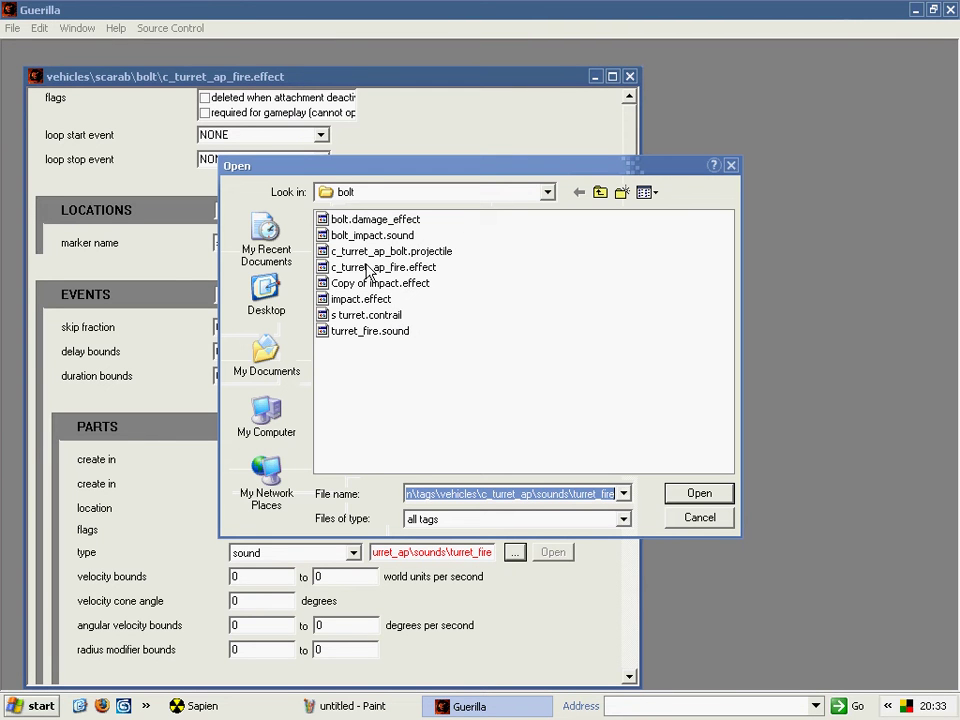
pyautogui.doubleClick(365, 331)
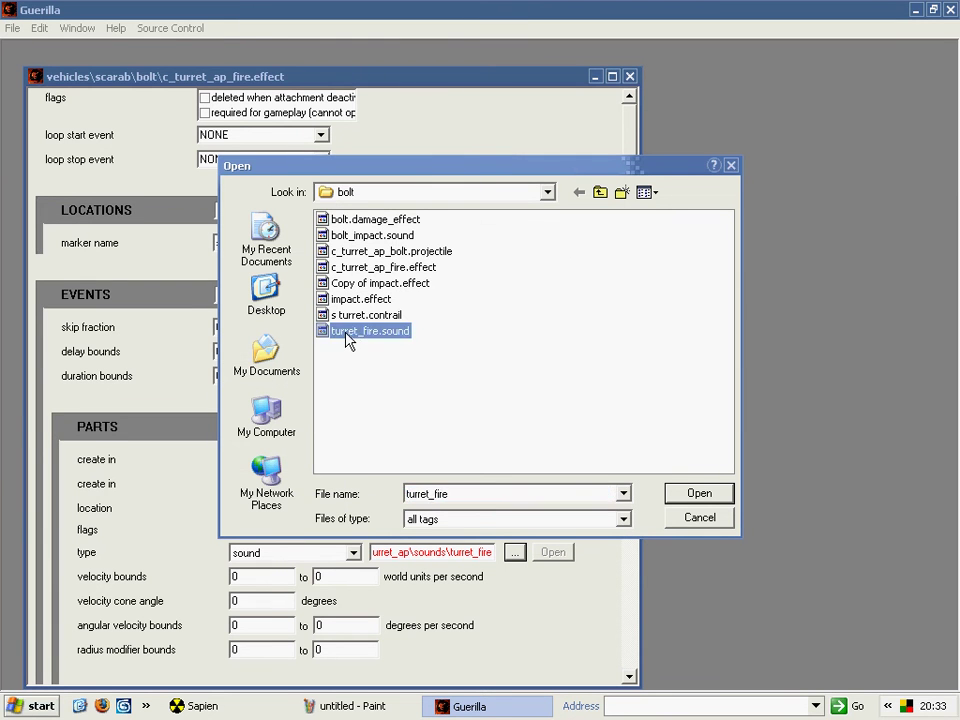
# Check the parts block of c_turret_ap_fire.effect for further entries, saving and closing the tag
pyautogui.moveTo(636, 258); pyautogui.dragTo(594, 208)
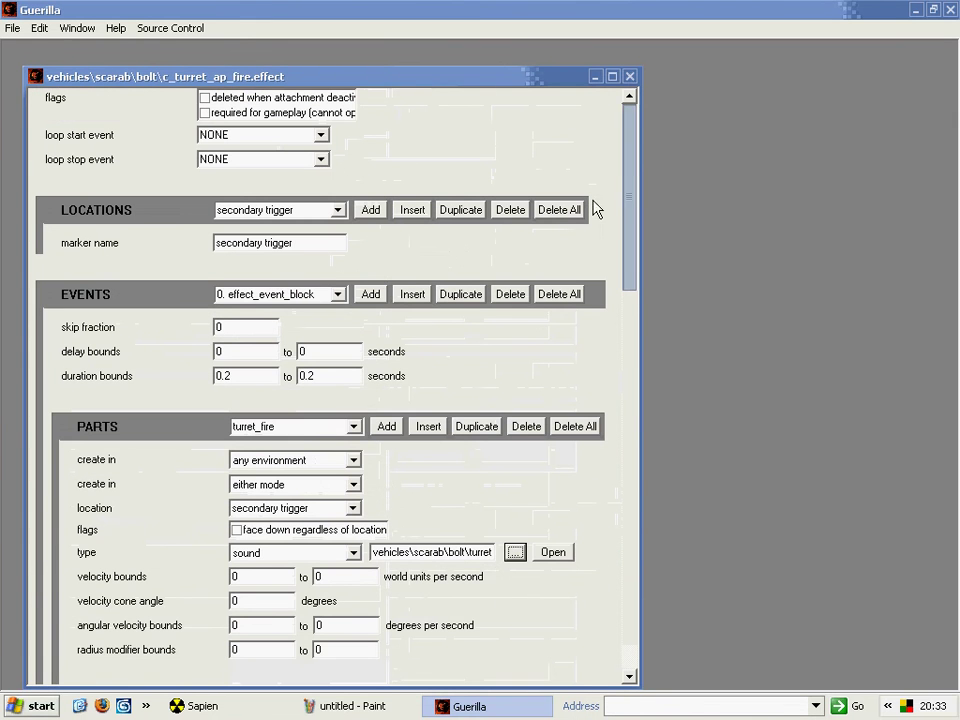
pyautogui.click(302, 435)
pyautogui.click(300, 445)
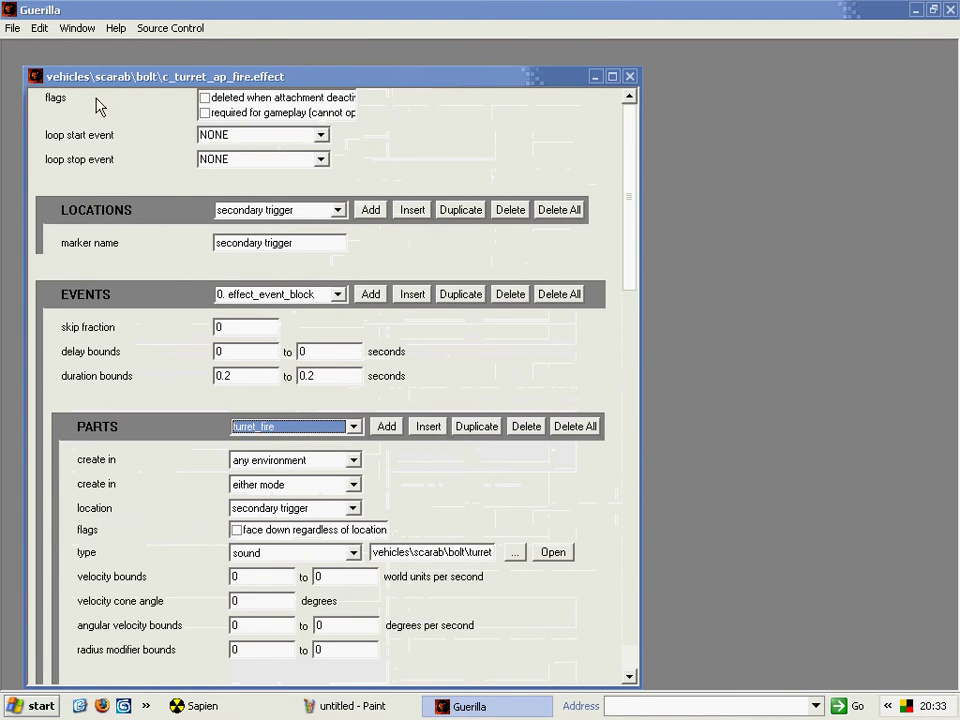
pyautogui.click(14, 28)
pyautogui.click(40, 100)
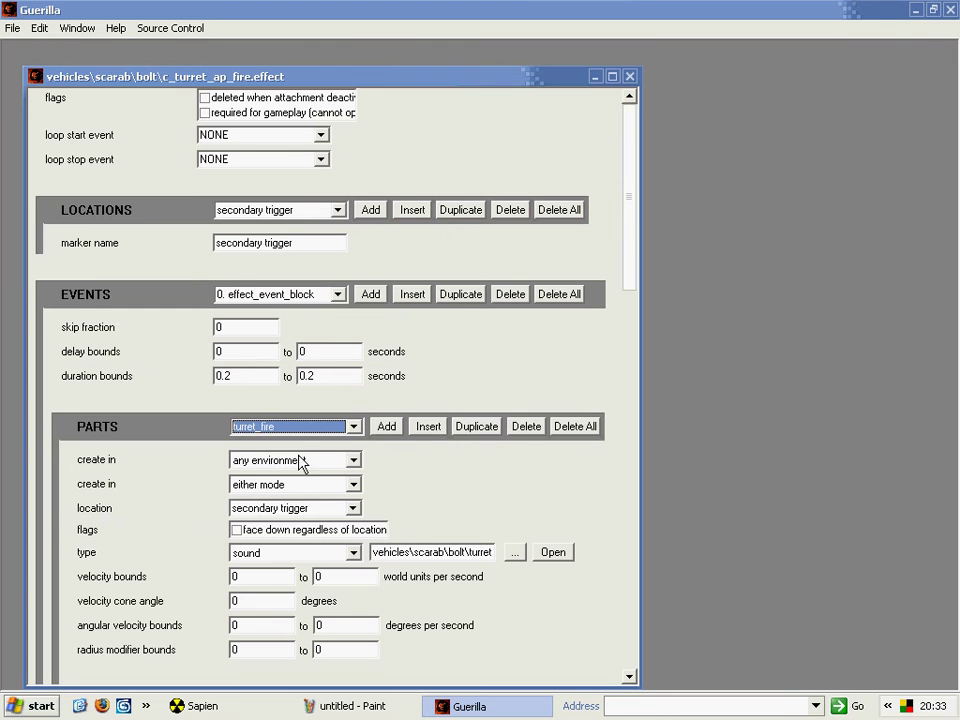
pyautogui.click(300, 427)
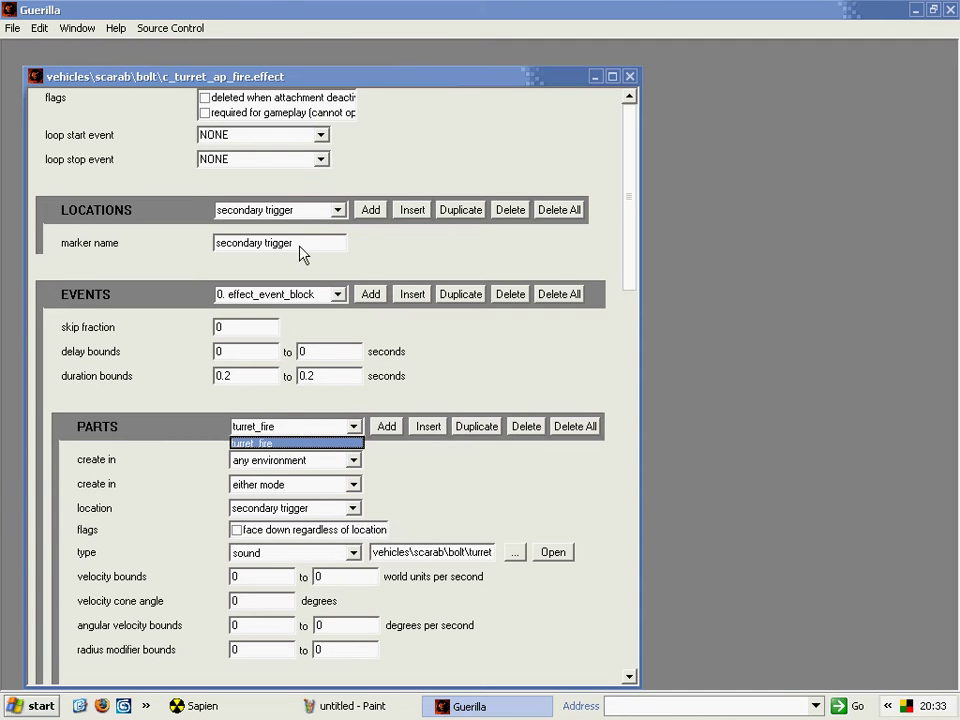
pyautogui.click(648, 74)
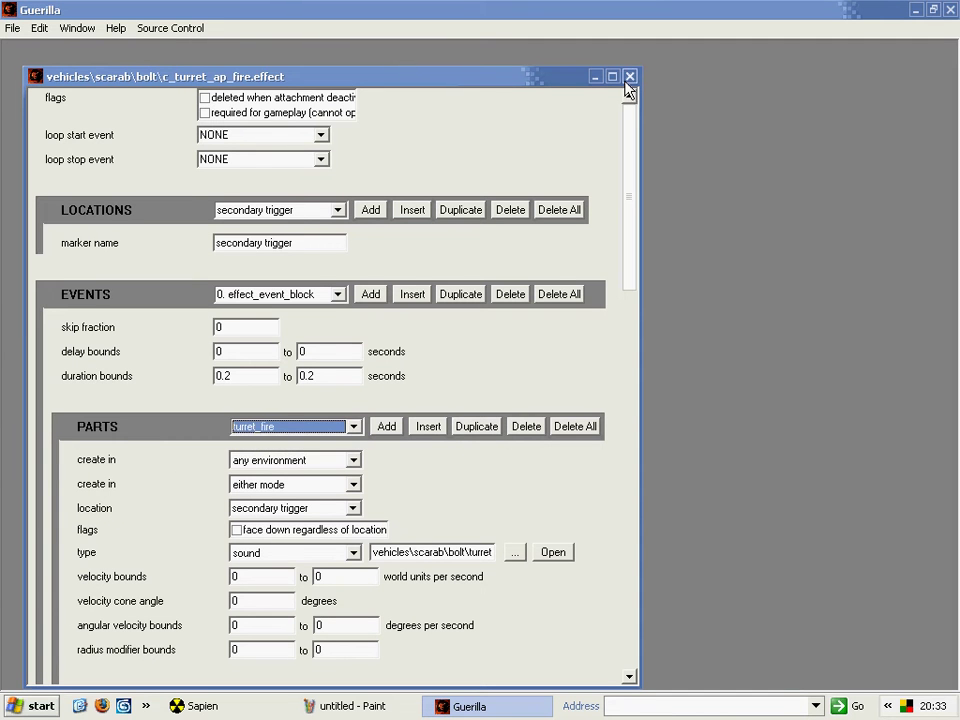
pyautogui.click(629, 77)
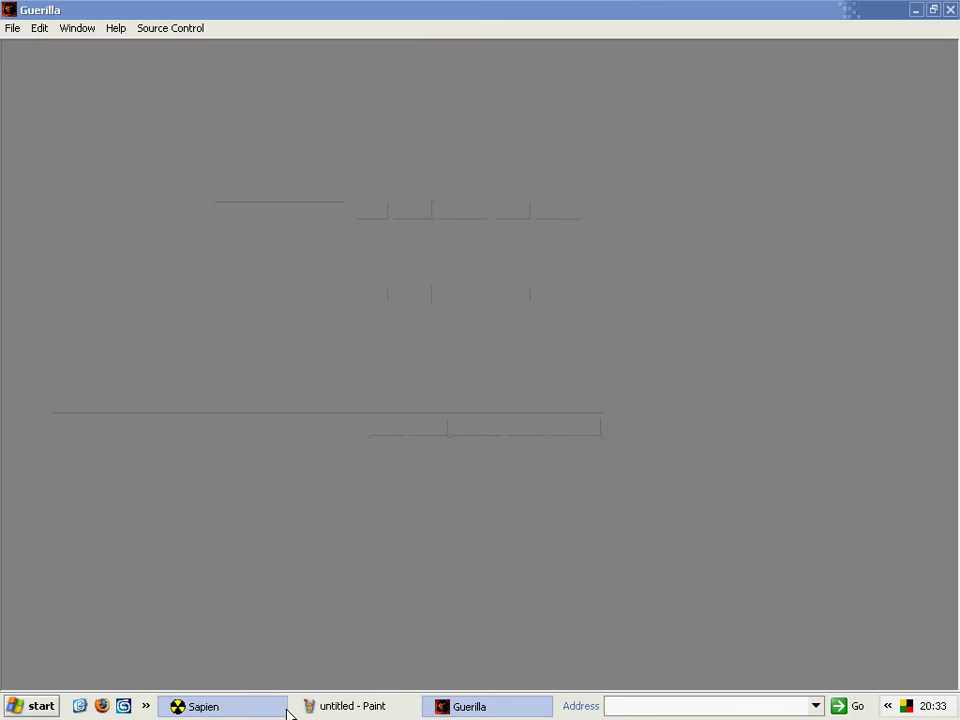
# Recheck the failed tag list in Paint and open scarab.vehicle from the scarab folder in Guerilla
pyautogui.click(318, 706)
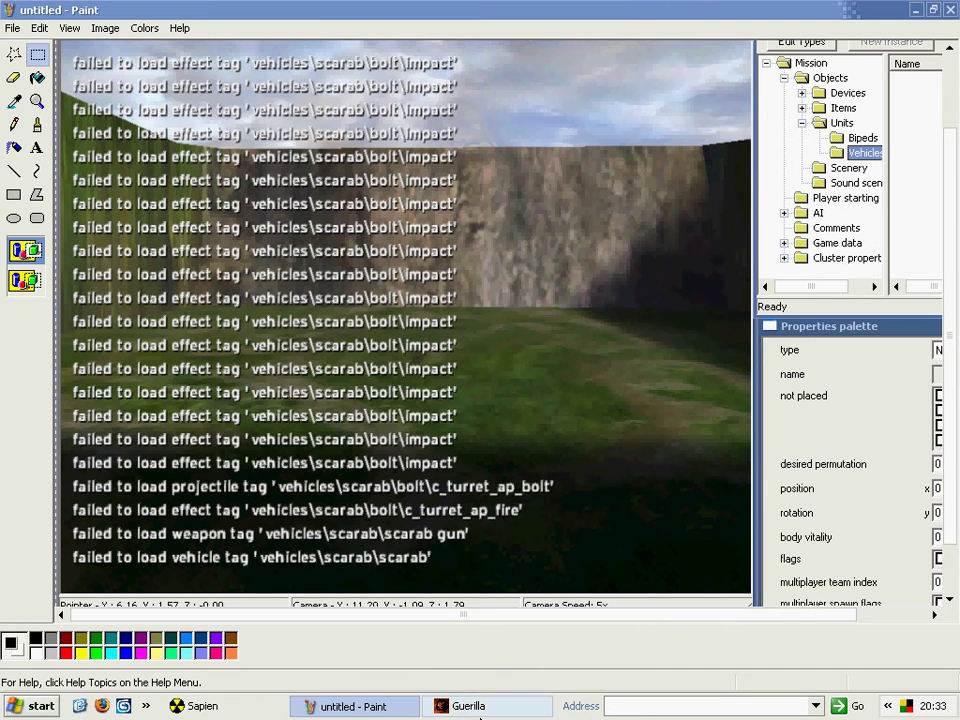
pyautogui.click(480, 707)
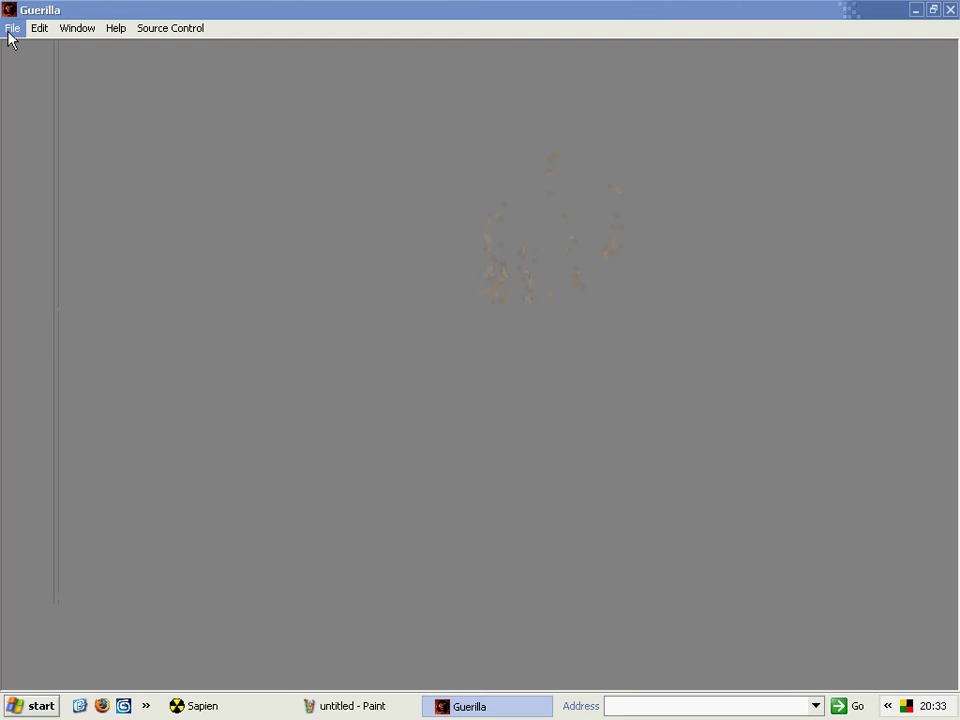
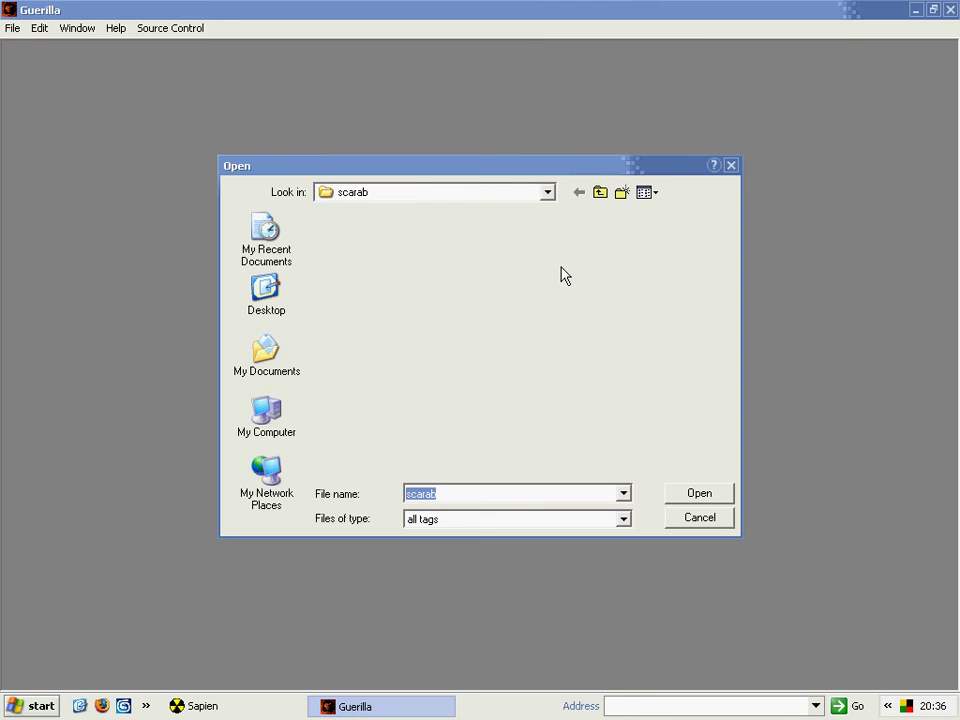
pyautogui.press('Return')
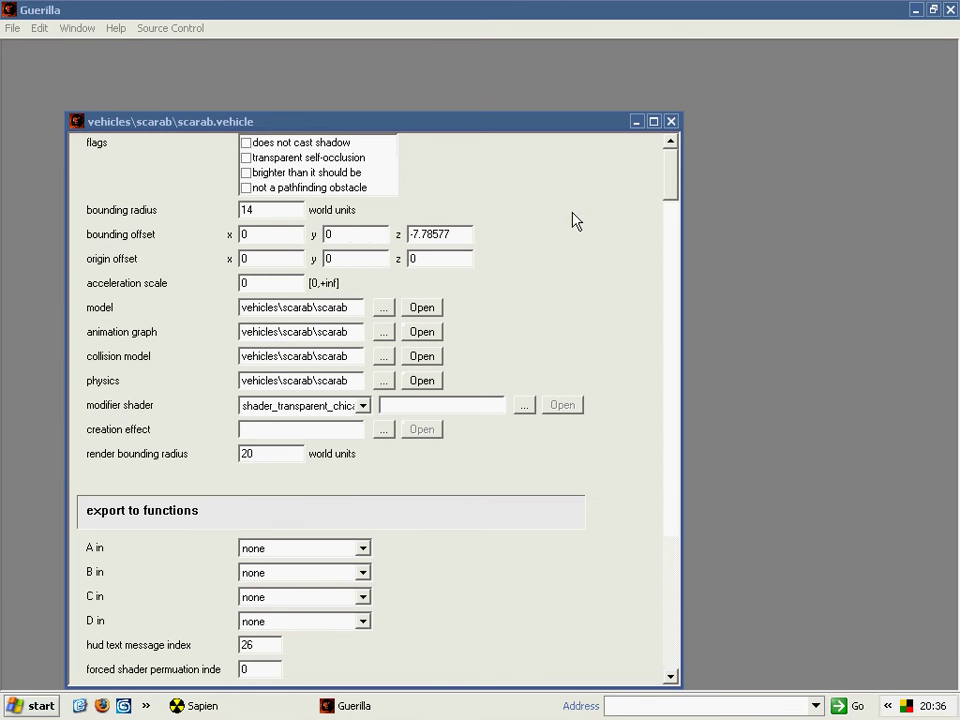
# Look through the scarab vehicle's seats and display the driver seat's settings
pyautogui.moveTo(672, 177); pyautogui.dragTo(671, 511)
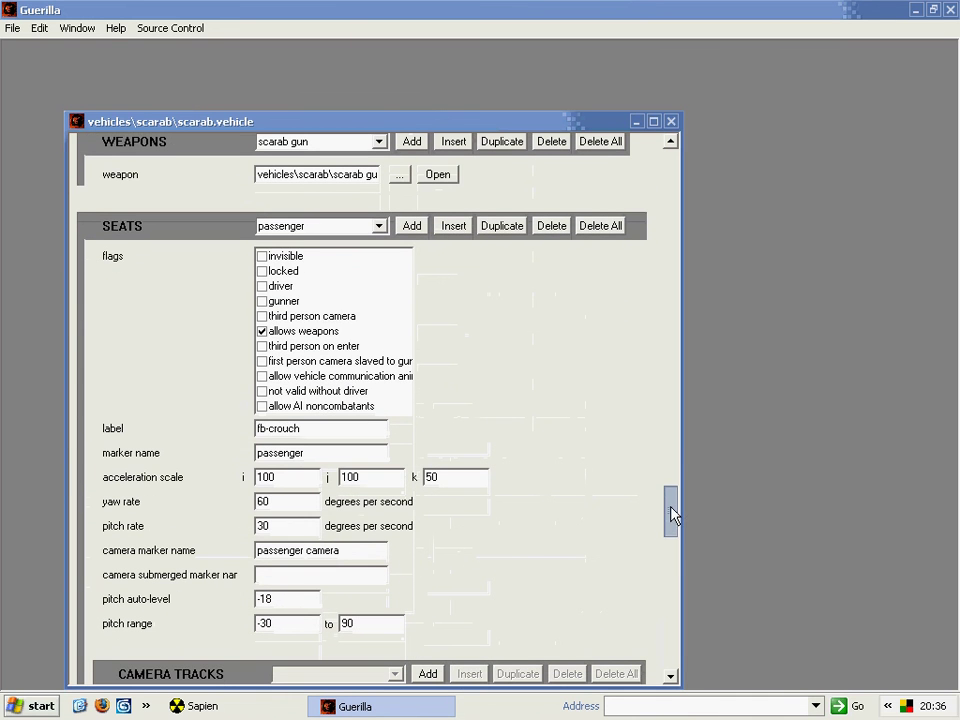
pyautogui.click(322, 228)
pyautogui.click(322, 228)
pyautogui.click(322, 228)
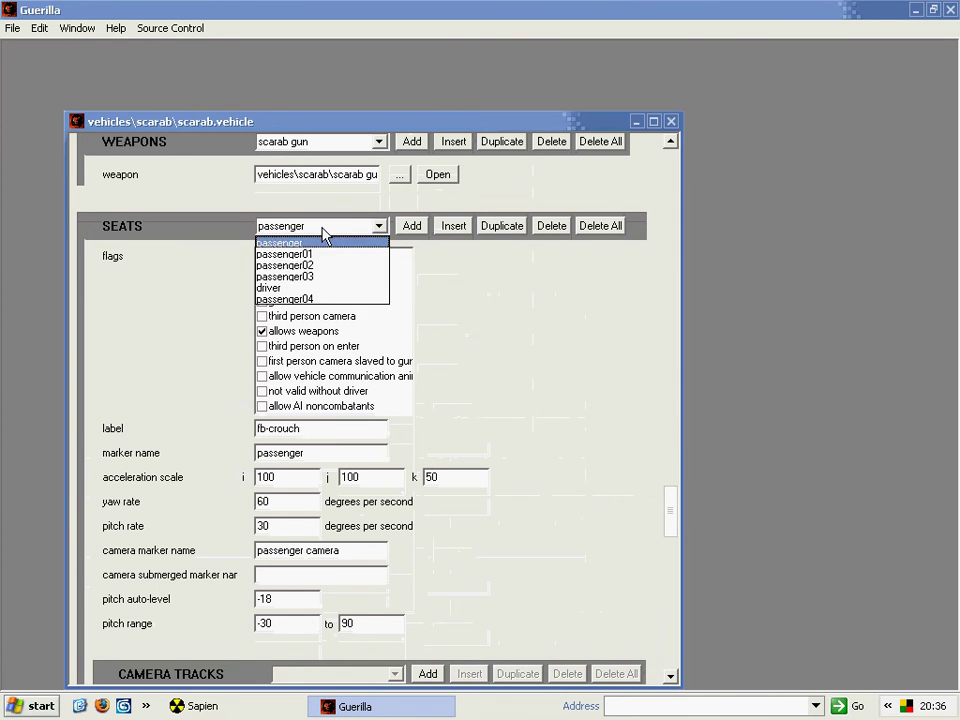
pyautogui.click(322, 228)
pyautogui.click(324, 230)
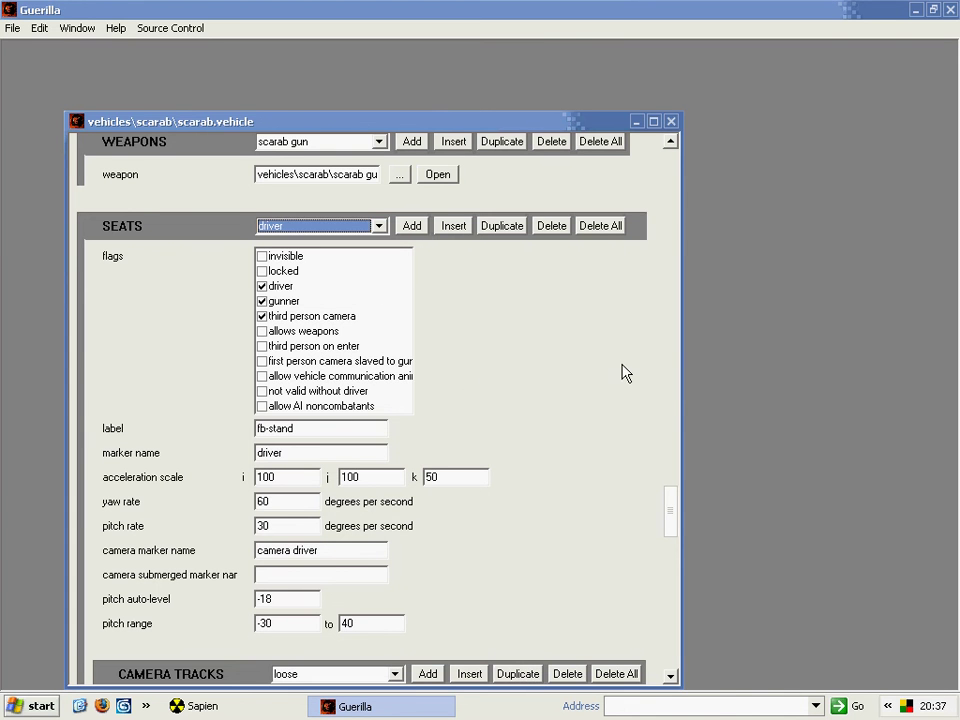
# Read the missing path of the driver seat's loose camera track and browse the camera folder for a replacement
pyautogui.moveTo(673, 501); pyautogui.dragTo(673, 542)
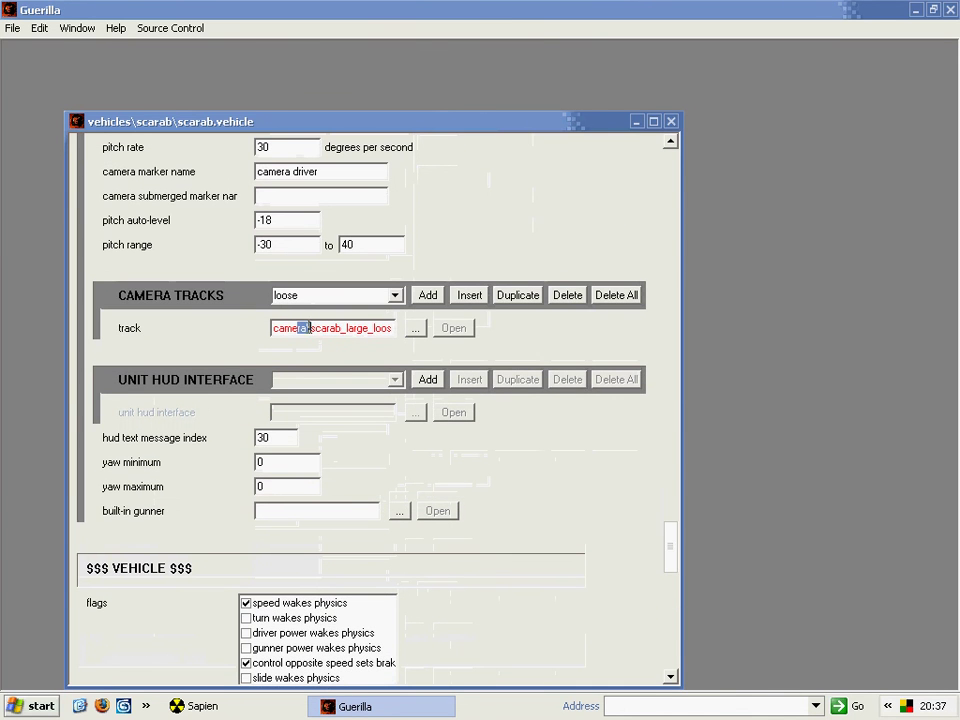
pyautogui.moveTo(310, 328); pyautogui.dragTo(481, 340)
pyautogui.click(361, 331)
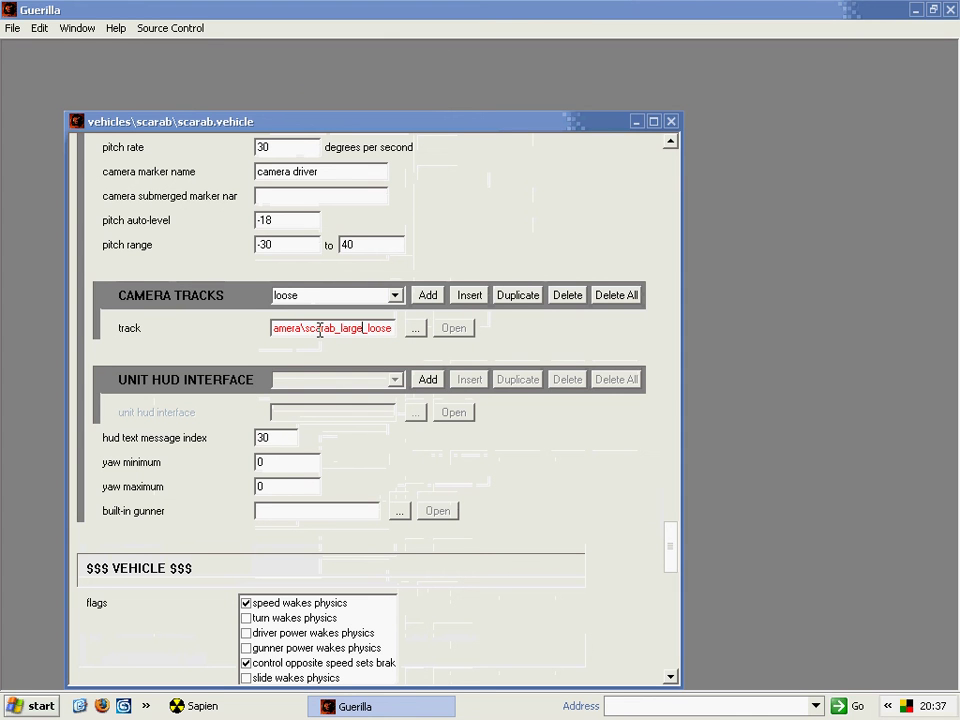
pyautogui.moveTo(307, 328); pyautogui.dragTo(392, 330)
pyautogui.click(414, 328)
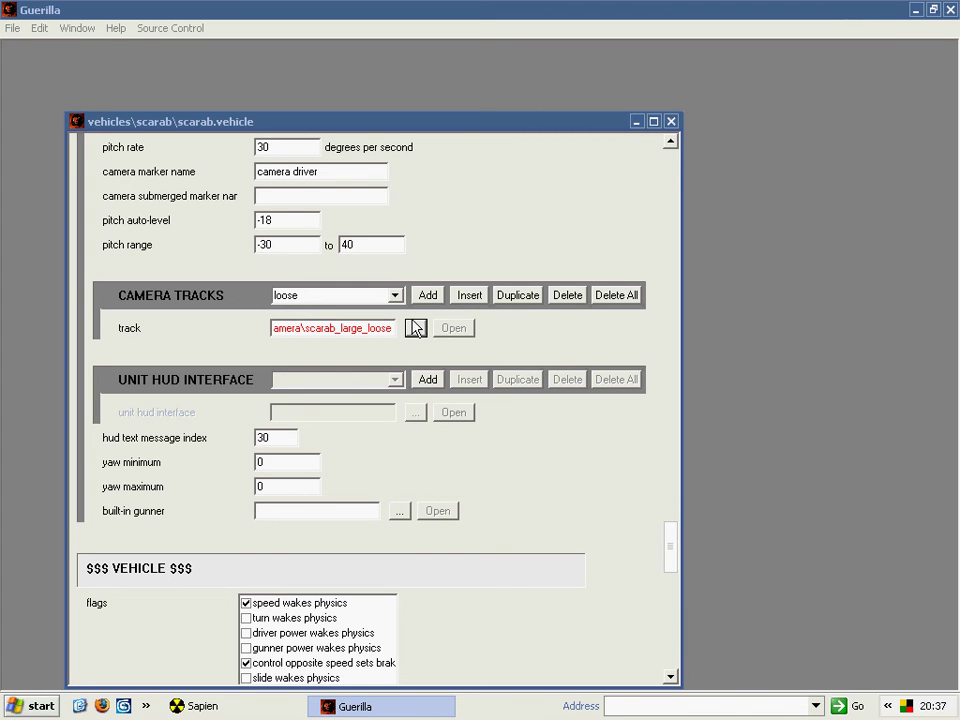
pyautogui.click(415, 328)
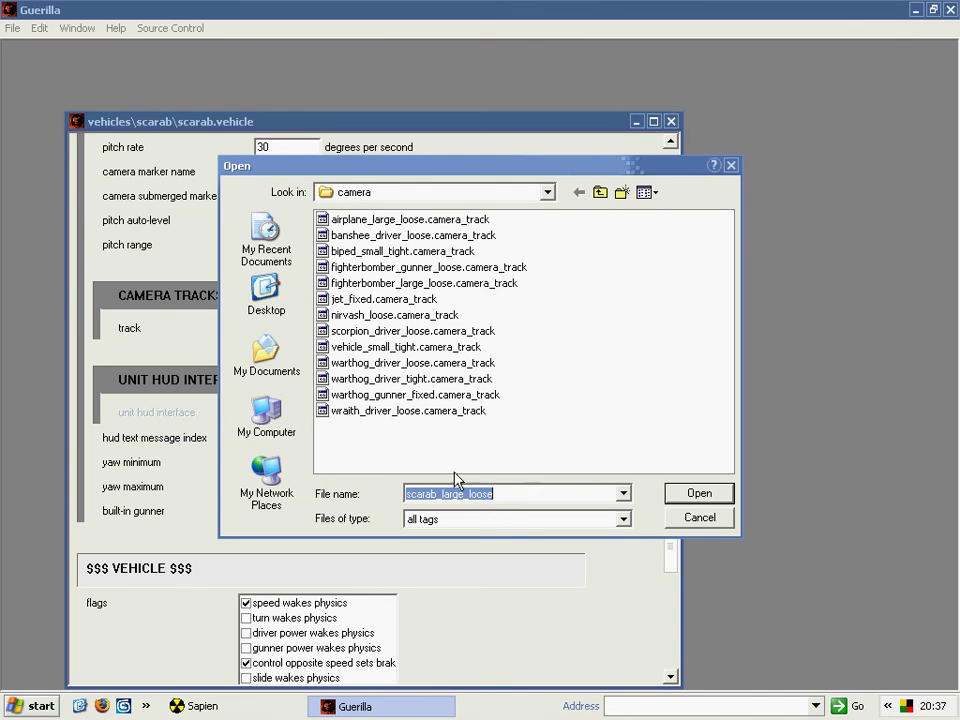
# Duplicate airplane_large_loose.camera_track in the camera folder and rename the copy to scarab_large_loose.camera_track
pyautogui.click(404, 220)
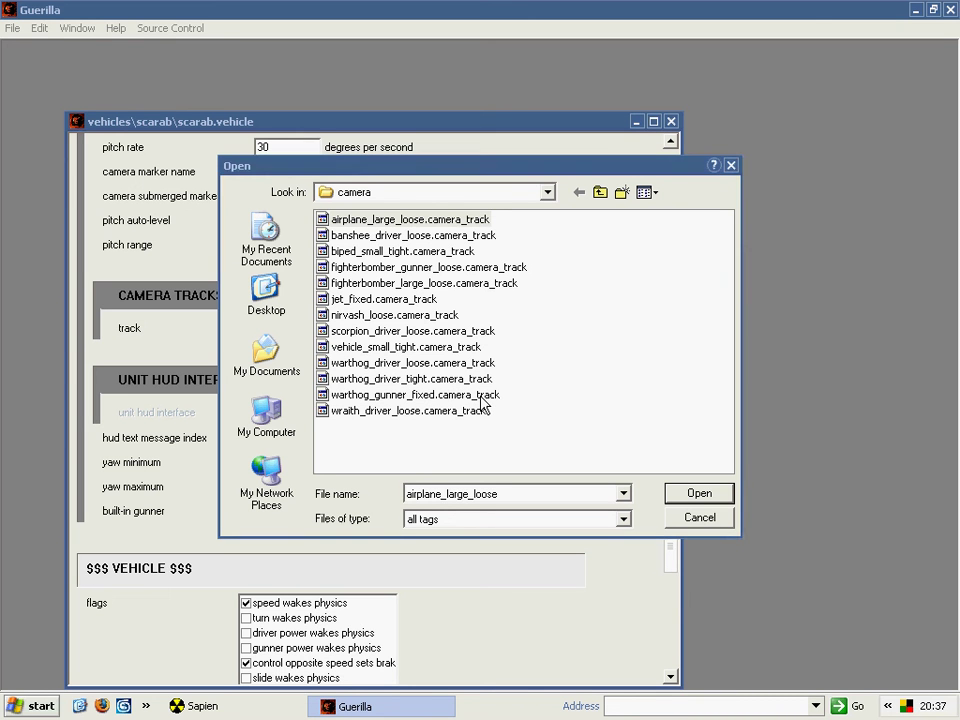
pyautogui.moveTo(481, 397); pyautogui.dragTo(495, 407, button='right')
pyautogui.click(493, 435)
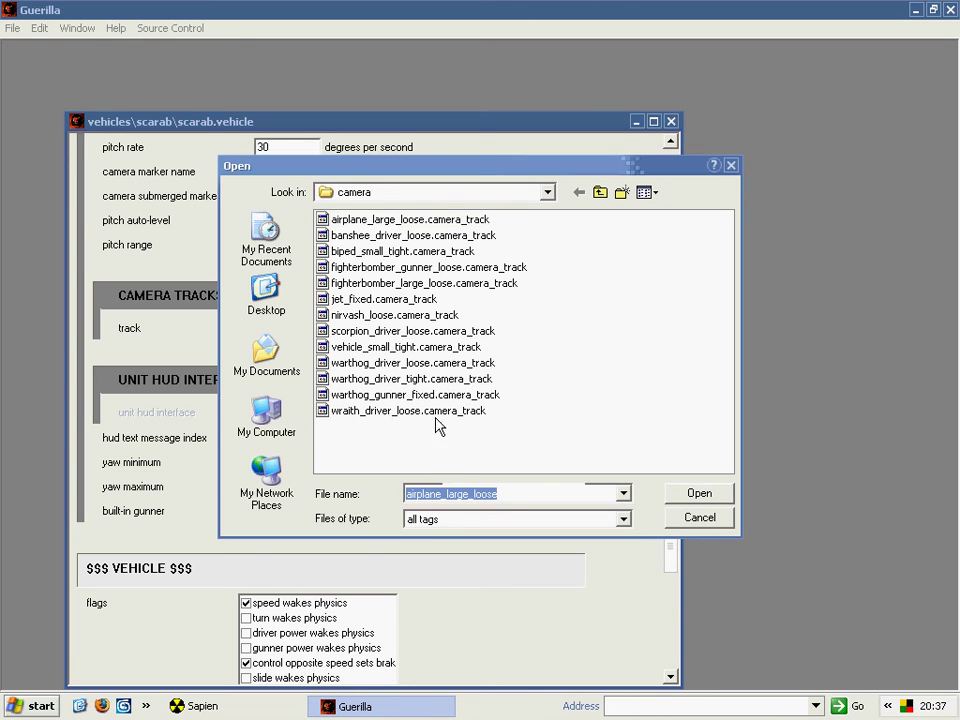
pyautogui.click(388, 430)
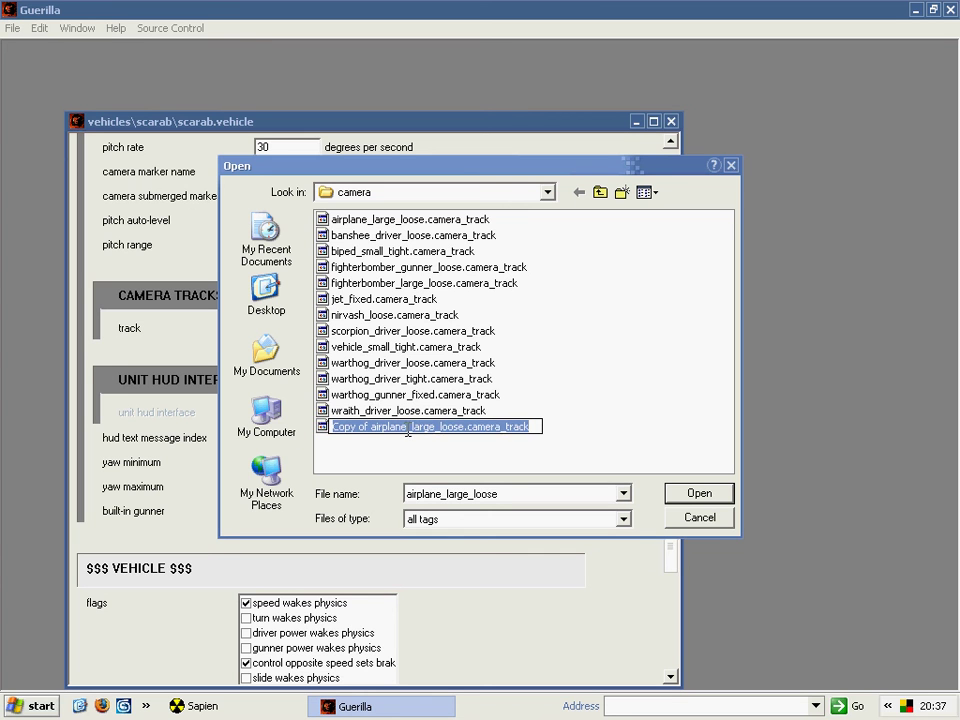
pyautogui.moveTo(408, 428); pyautogui.dragTo(276, 436)
pyautogui.write('s')
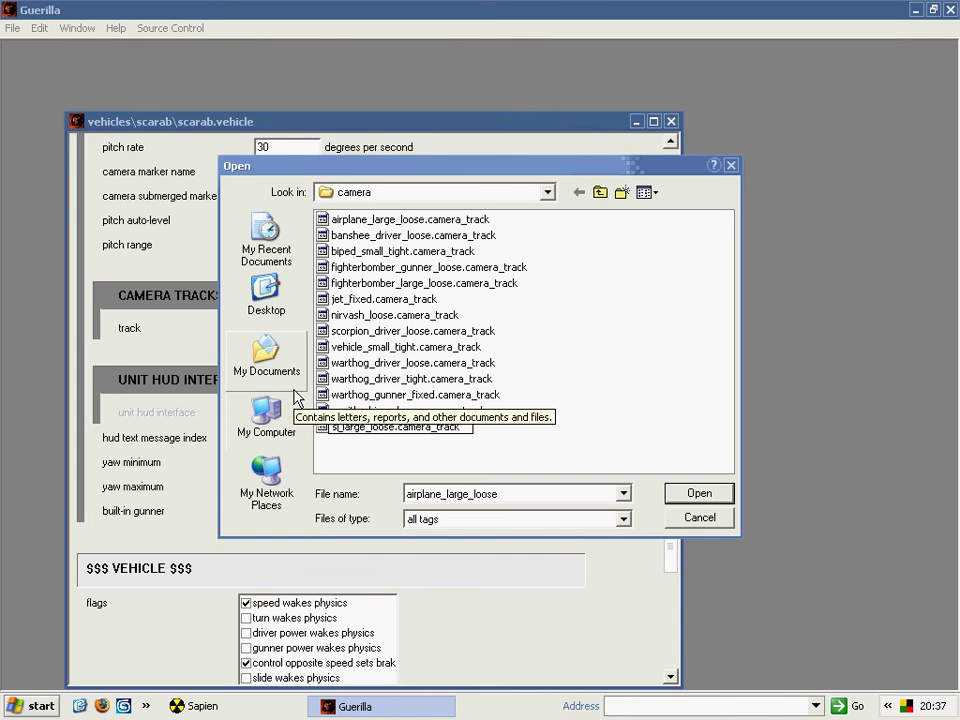
pyautogui.write('carab')
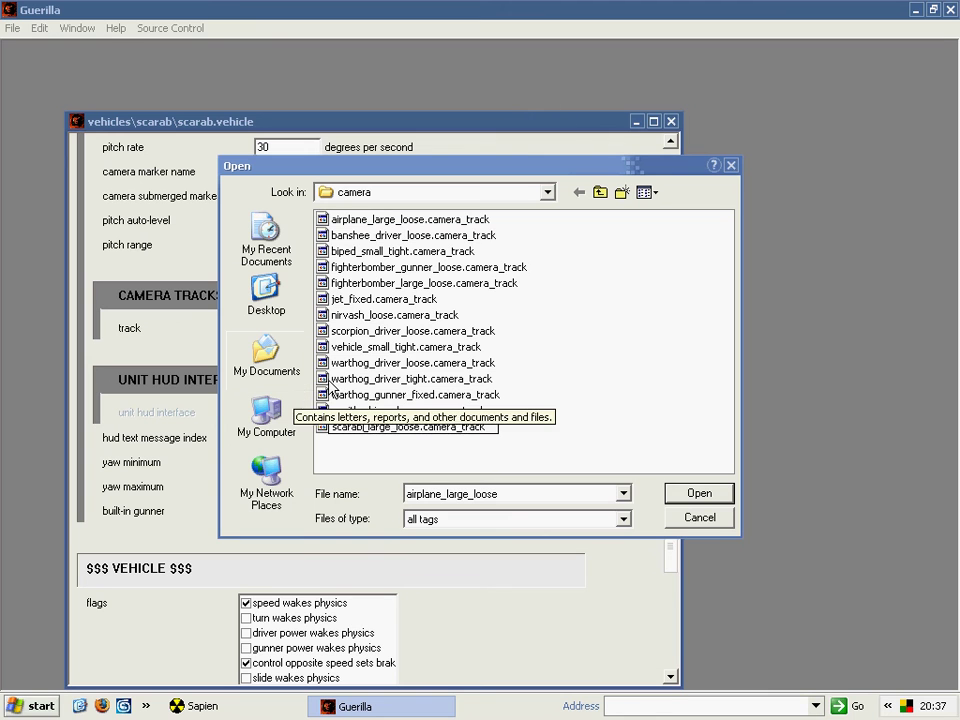
pyautogui.click(412, 430)
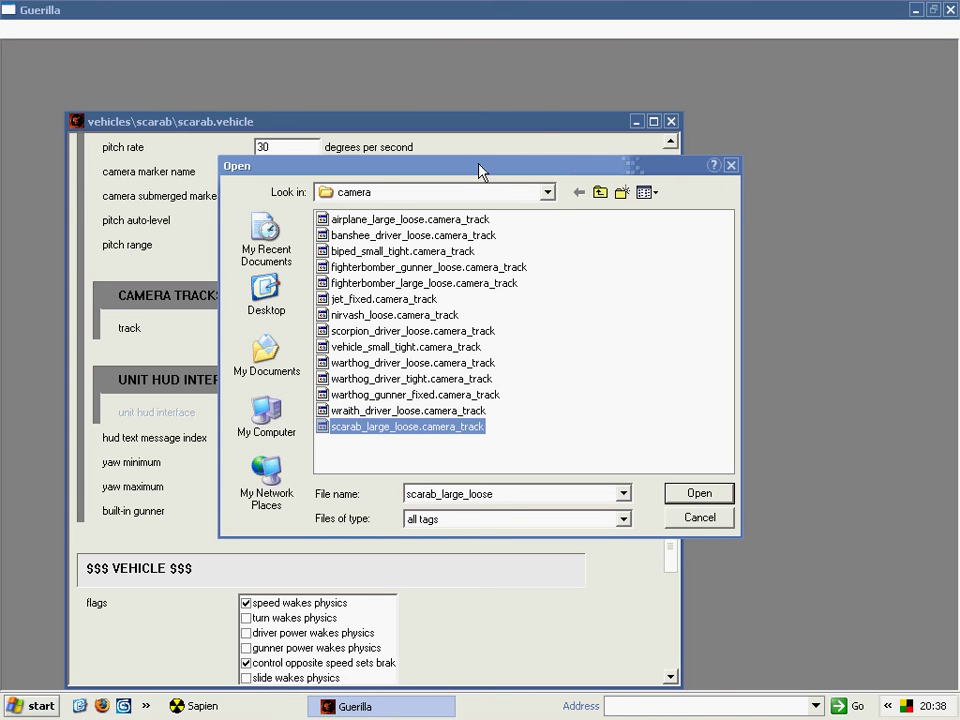
pyautogui.moveTo(480, 166); pyautogui.dragTo(472, 163)
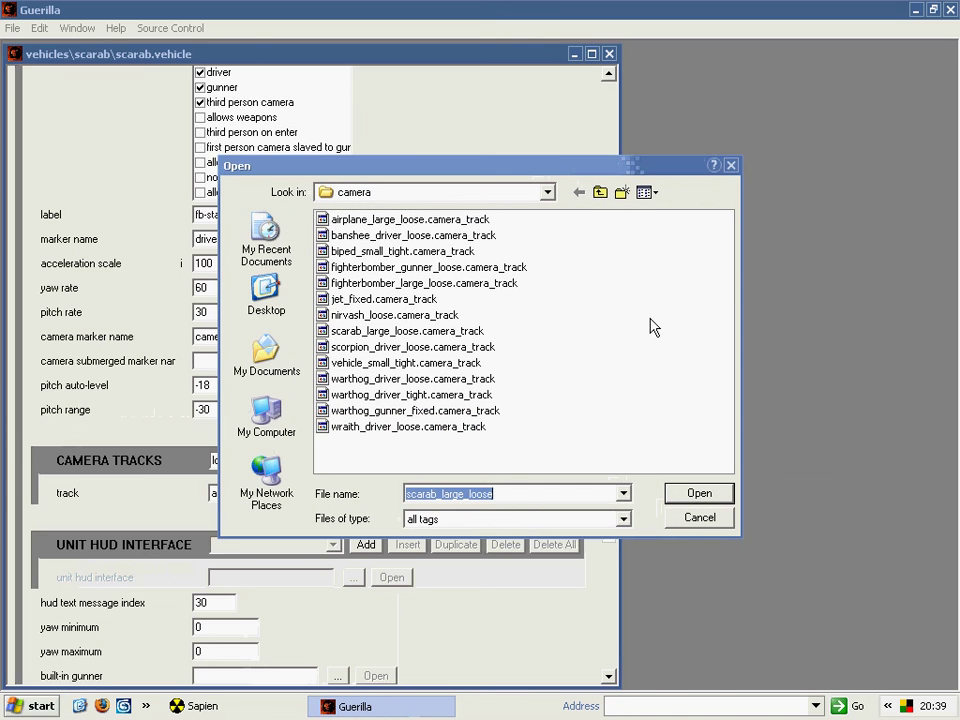
# Delete scarab_large_loose.camera_track from the camera folder
pyautogui.click(450, 427)
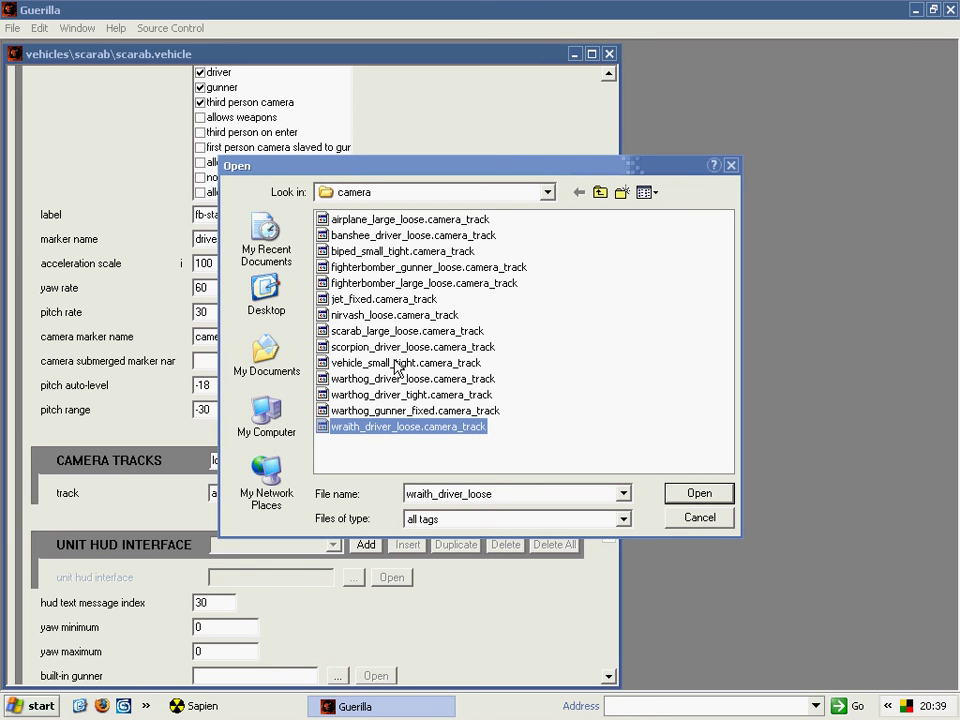
pyautogui.click(377, 331)
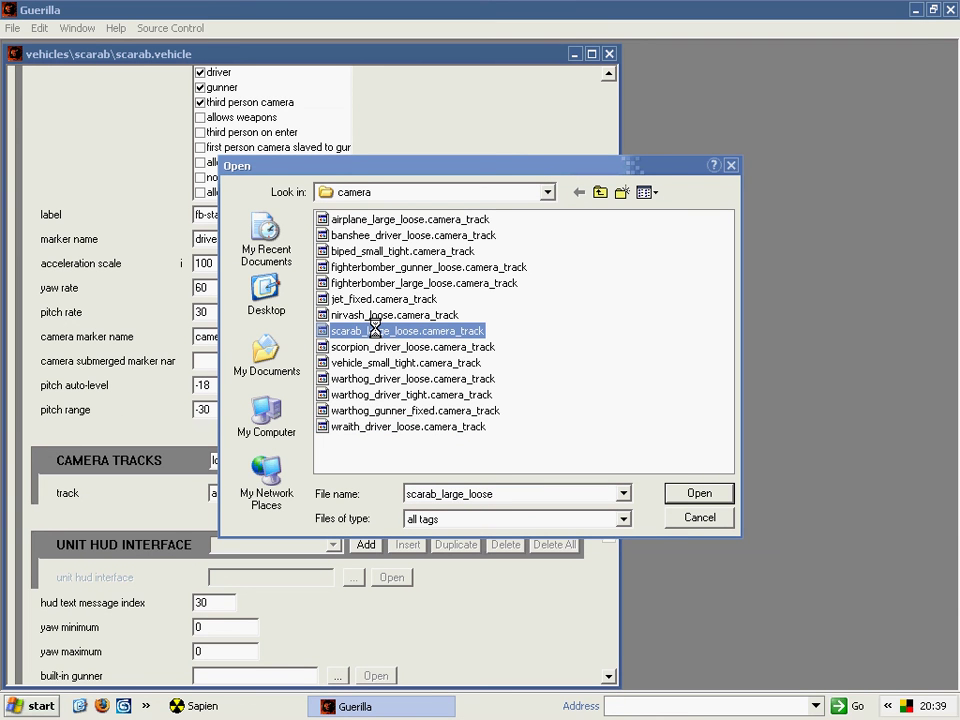
pyautogui.press('Delete')
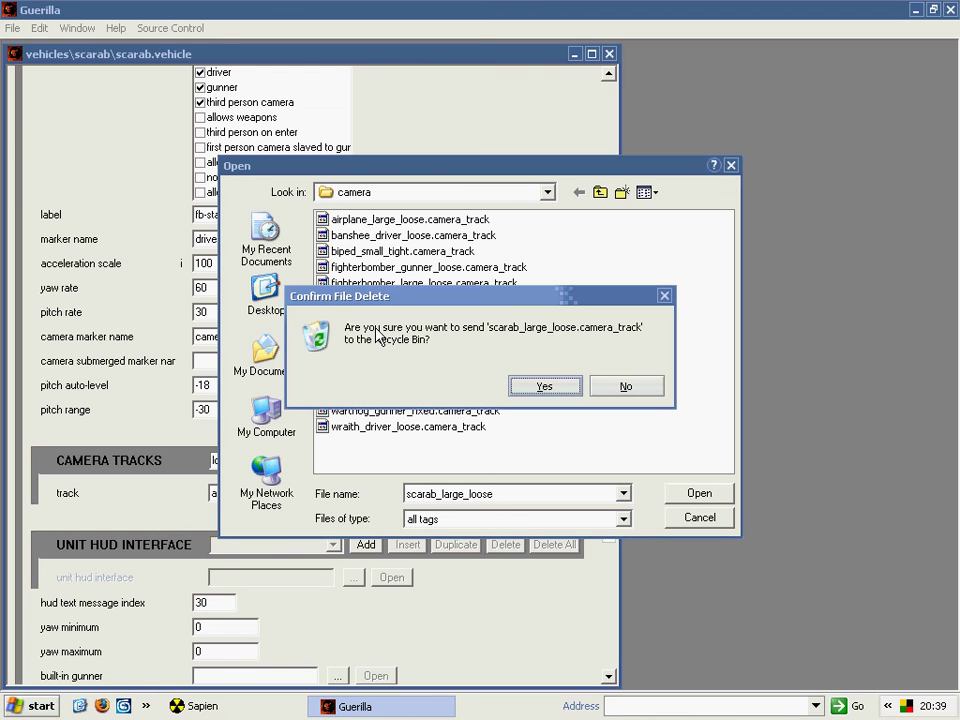
pyautogui.click(560, 388)
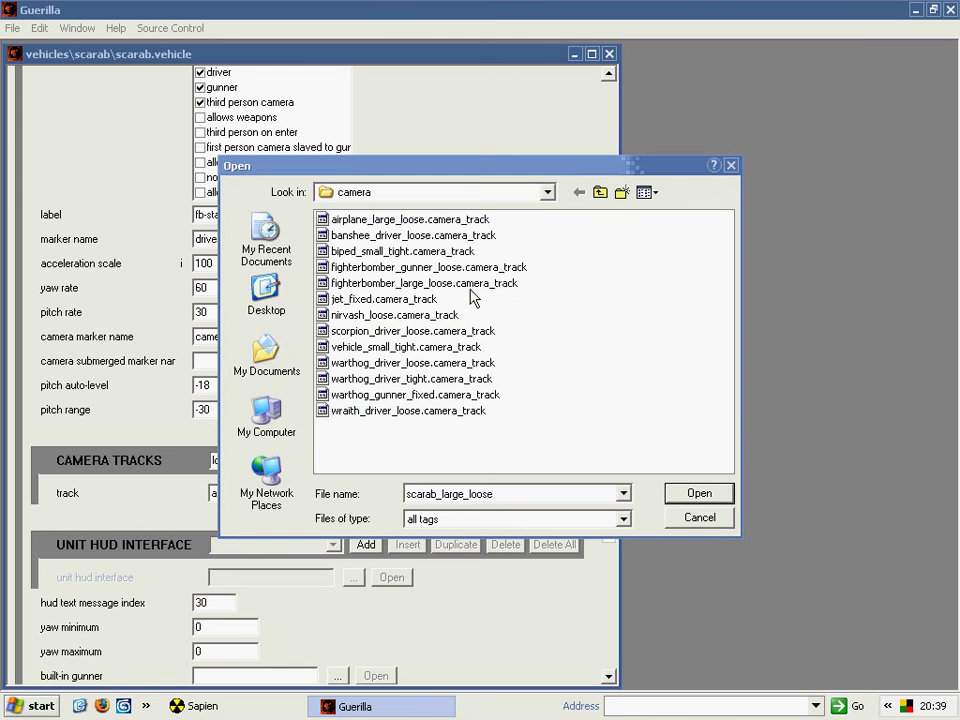
# Set the driver seat's camera track to airplane_large_loose.camera_track, saving the vehicle tag and closing Guerilla
pyautogui.doubleClick(394, 221)
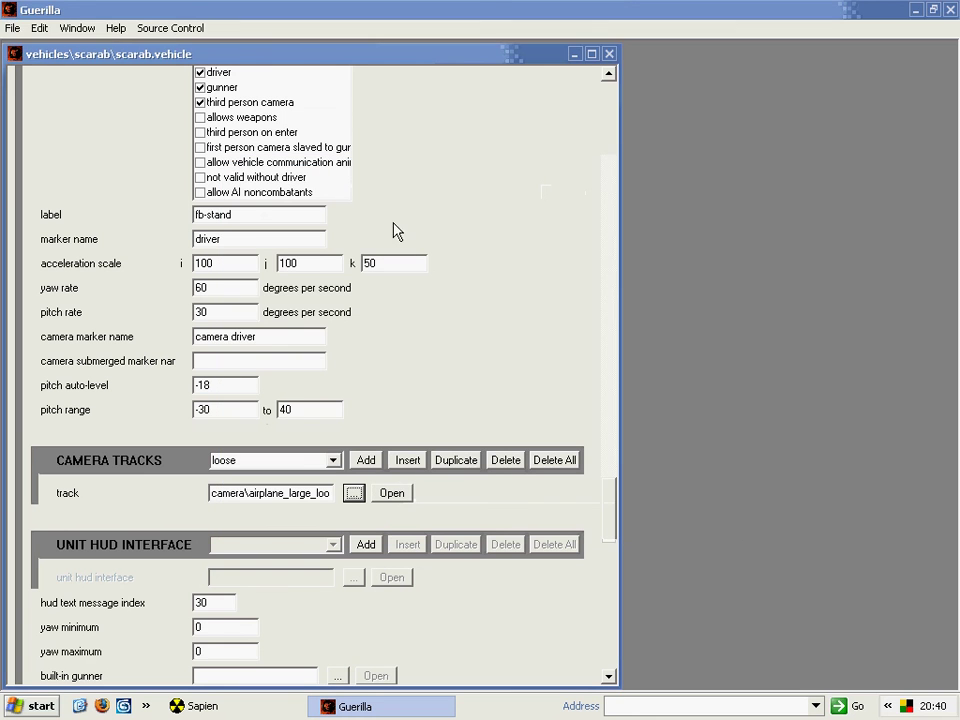
pyautogui.click(17, 28)
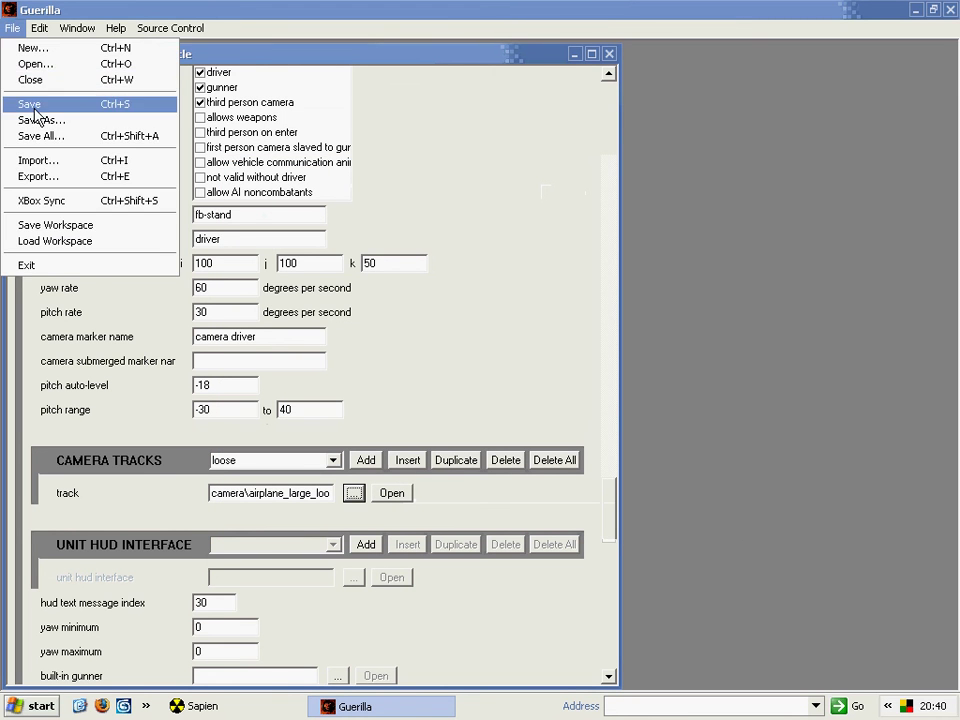
pyautogui.click(28, 100)
pyautogui.click(947, 6)
# Switch to Sapien and replace the scarab entry in the vehicle types with scarab.vehicle from the scarab folder
pyautogui.click(236, 706)
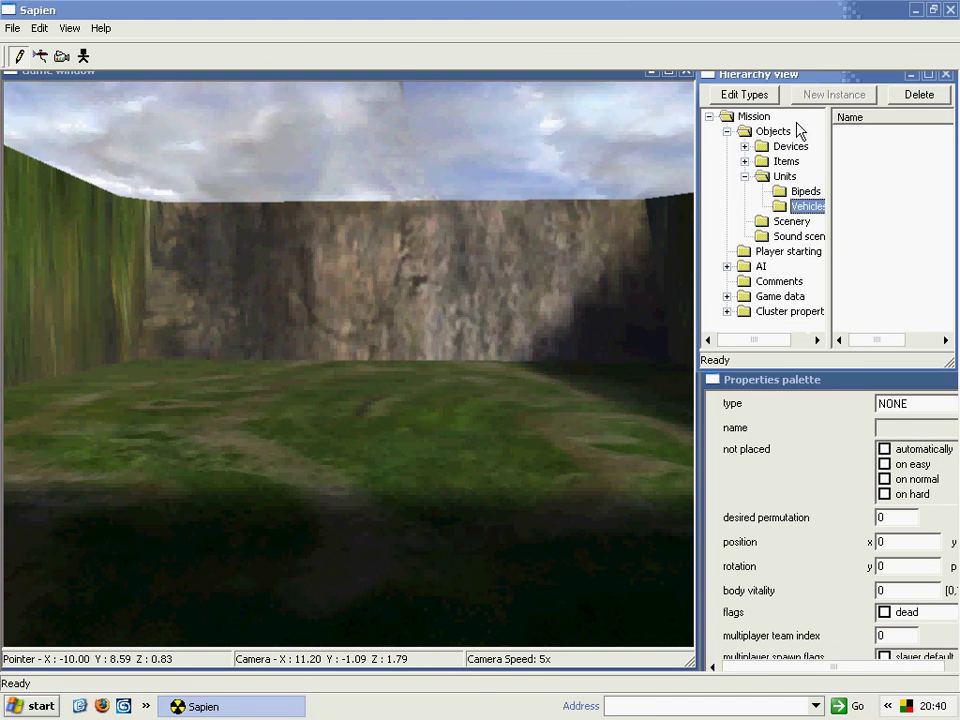
pyautogui.click(733, 94)
pyautogui.click(344, 251)
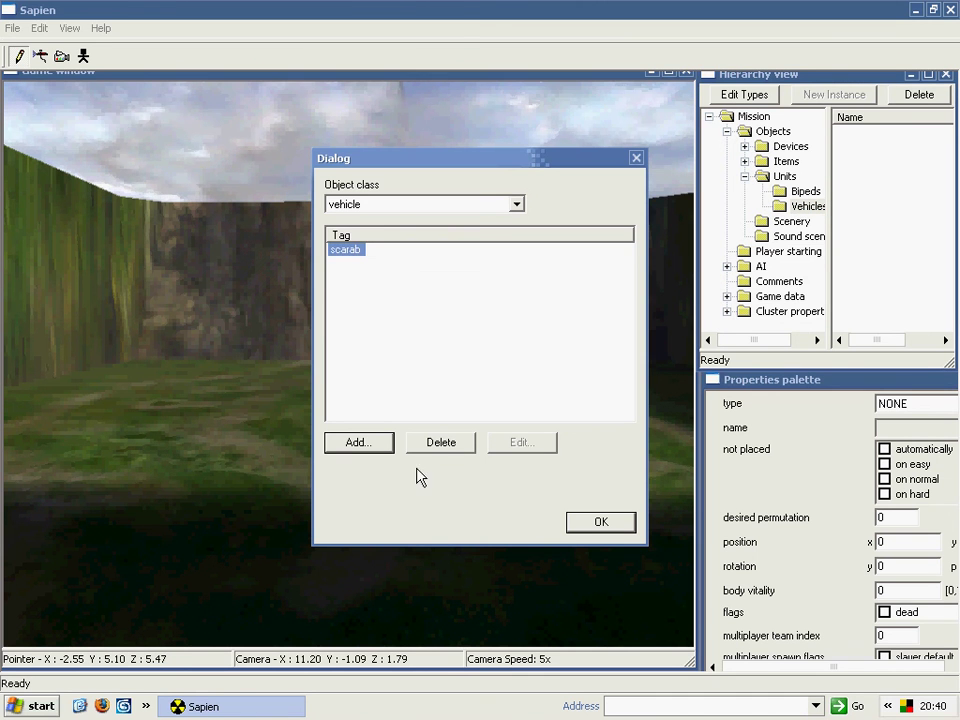
pyautogui.click(440, 442)
pyautogui.click(360, 440)
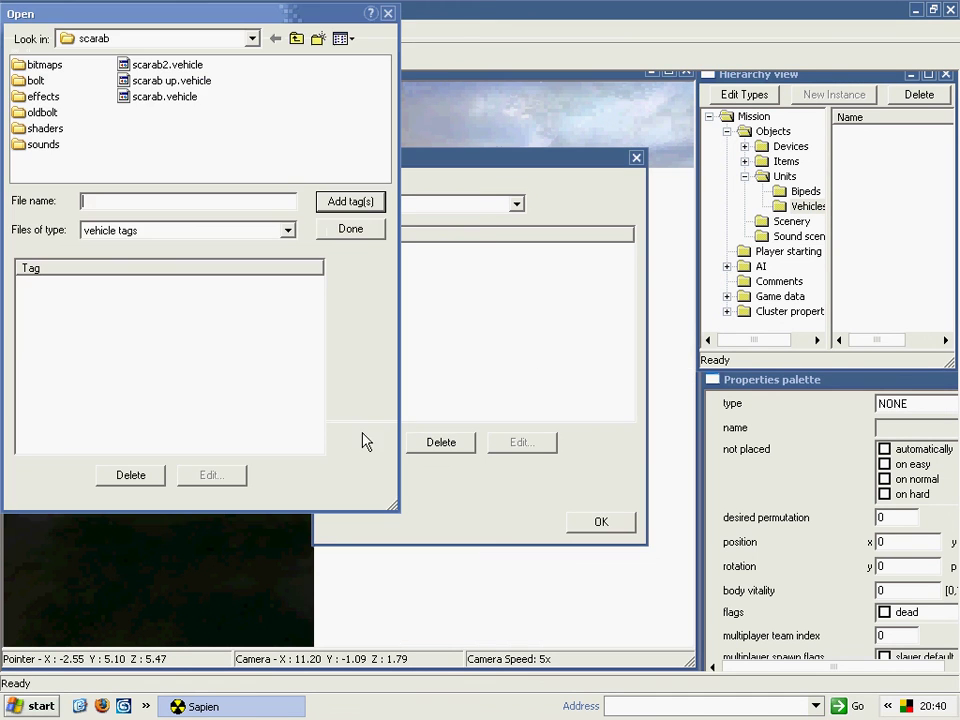
pyautogui.doubleClick(155, 97)
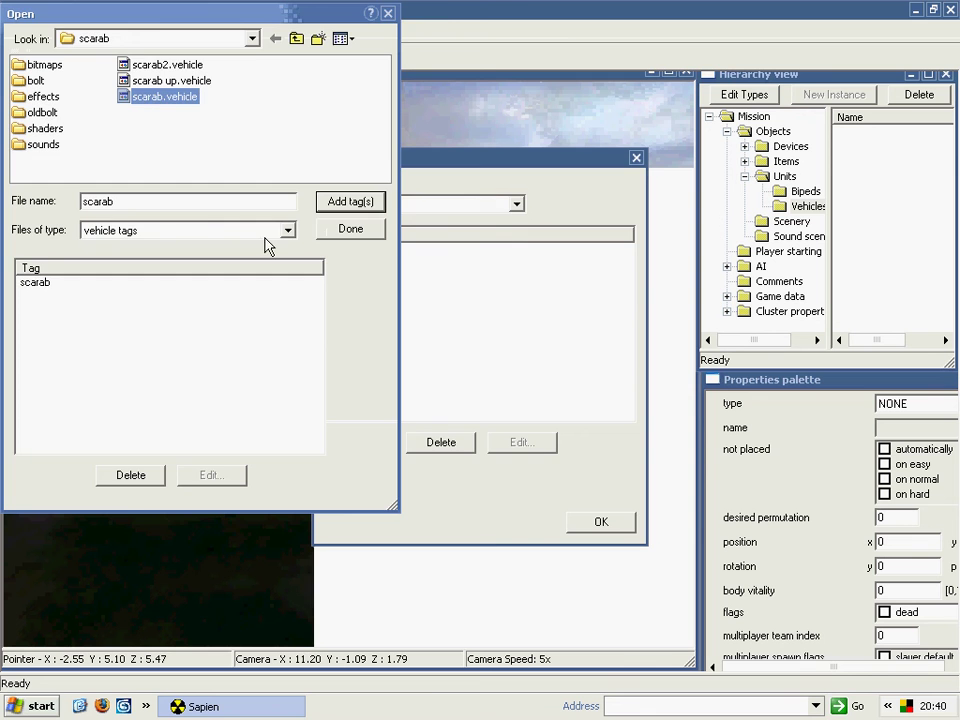
pyautogui.click(352, 231)
pyautogui.click(603, 521)
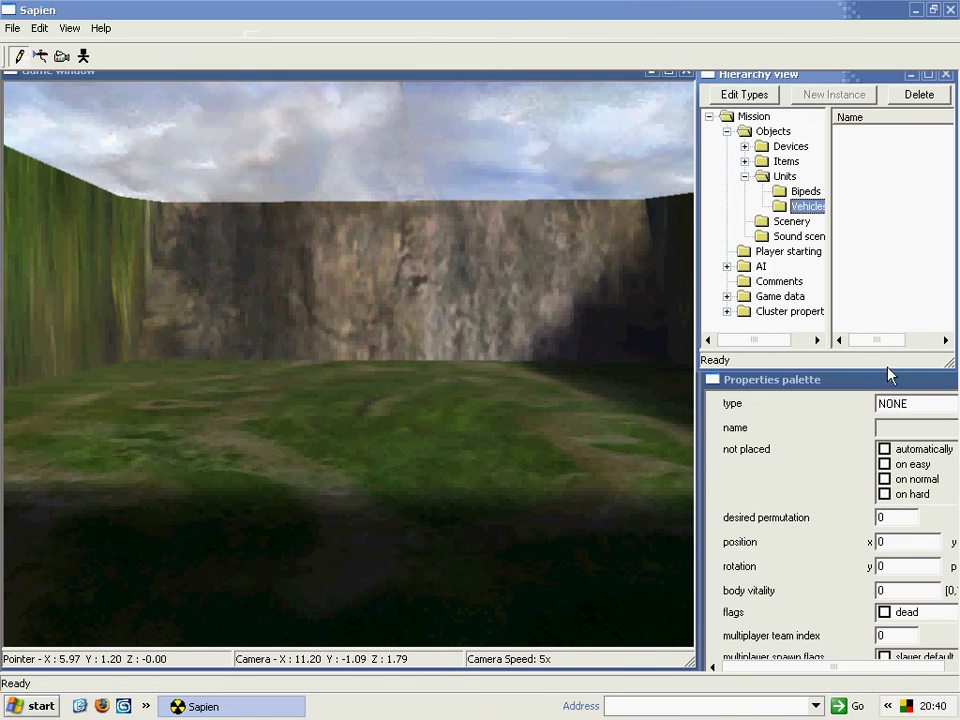
# Place a vehicle instance of type scarab on the grass floor at about x 4.8
pyautogui.click(806, 207)
pyautogui.click(906, 404)
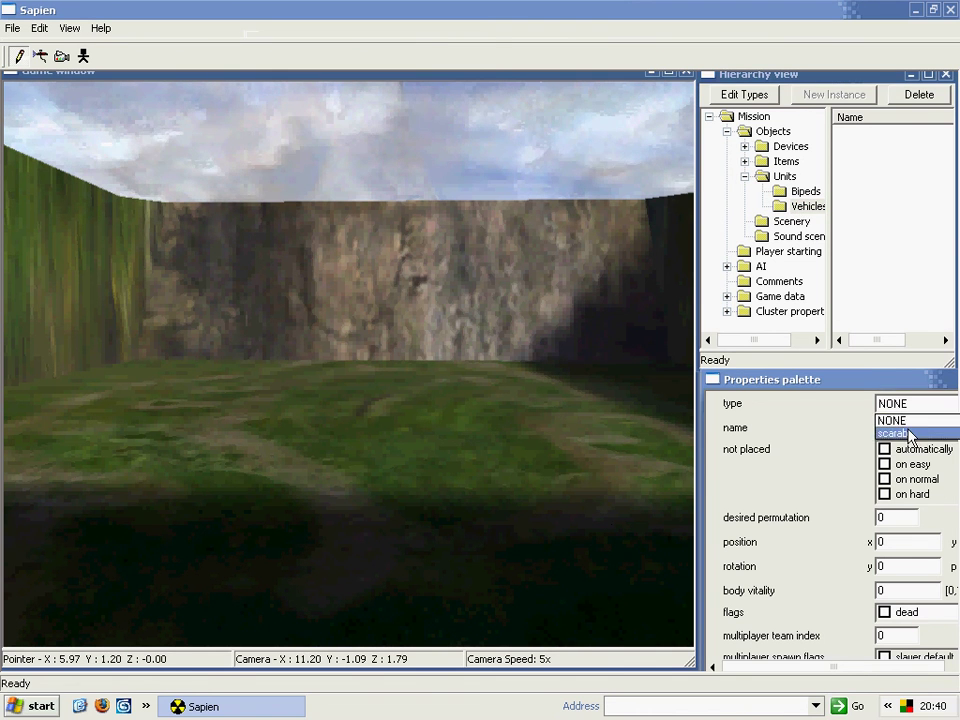
pyautogui.click(906, 432)
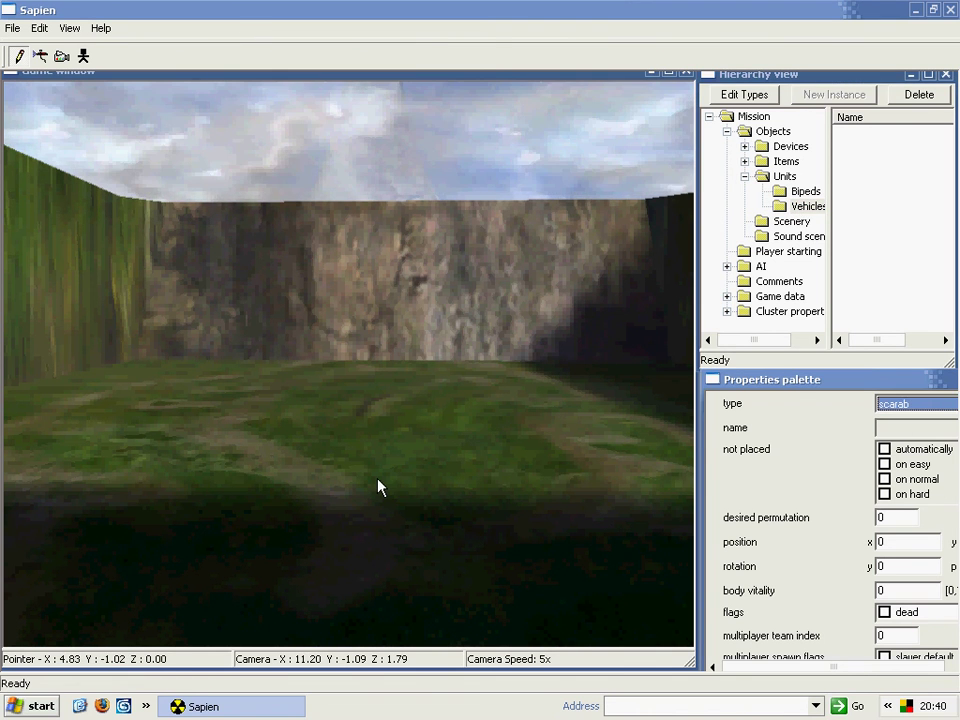
pyautogui.click(378, 487)
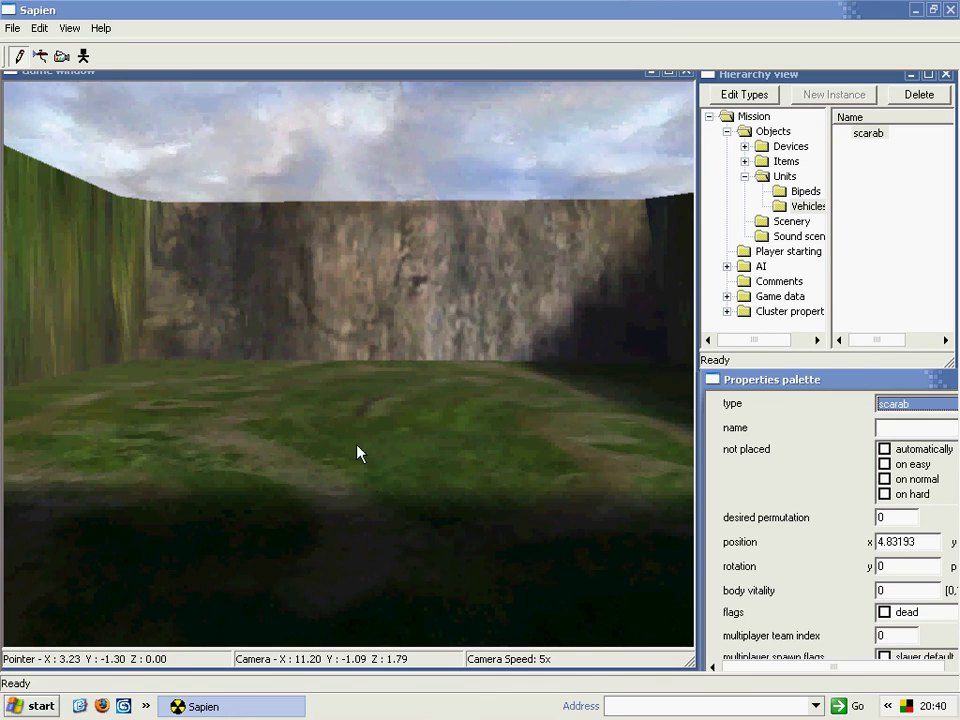
# Place four further scarab instances on the grass while looking around the map
pyautogui.moveTo(357, 446); pyautogui.dragTo(300, 336, button='middle')
pyautogui.press('f')
pyautogui.press('r')
pyautogui.rightClick(279, 273)
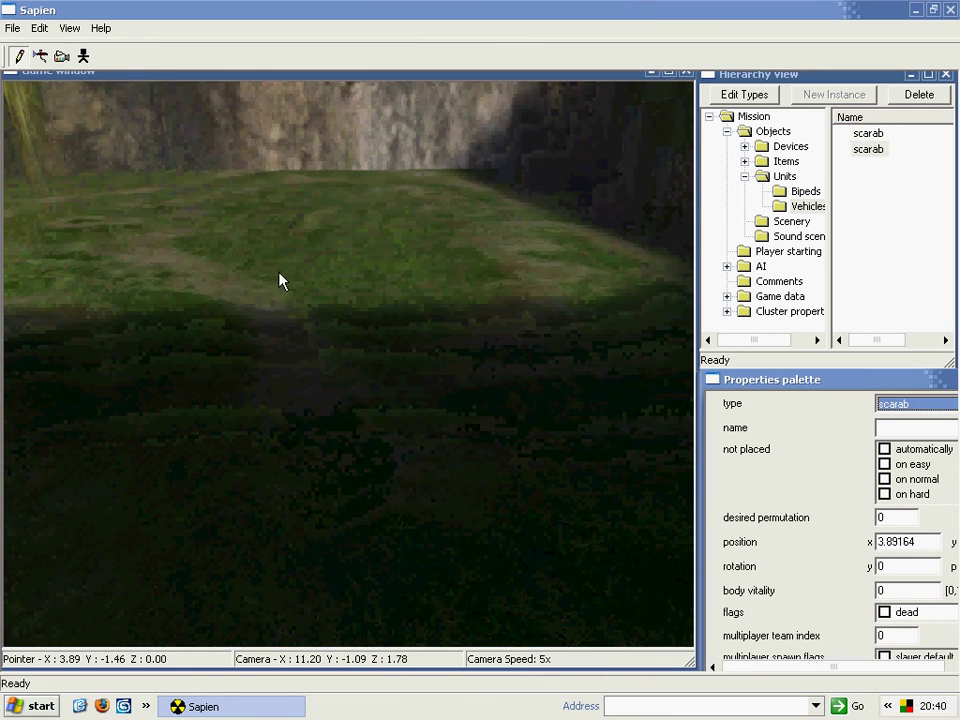
pyautogui.rightClick(272, 300)
pyautogui.rightClick(254, 292)
pyautogui.rightClick(236, 285)
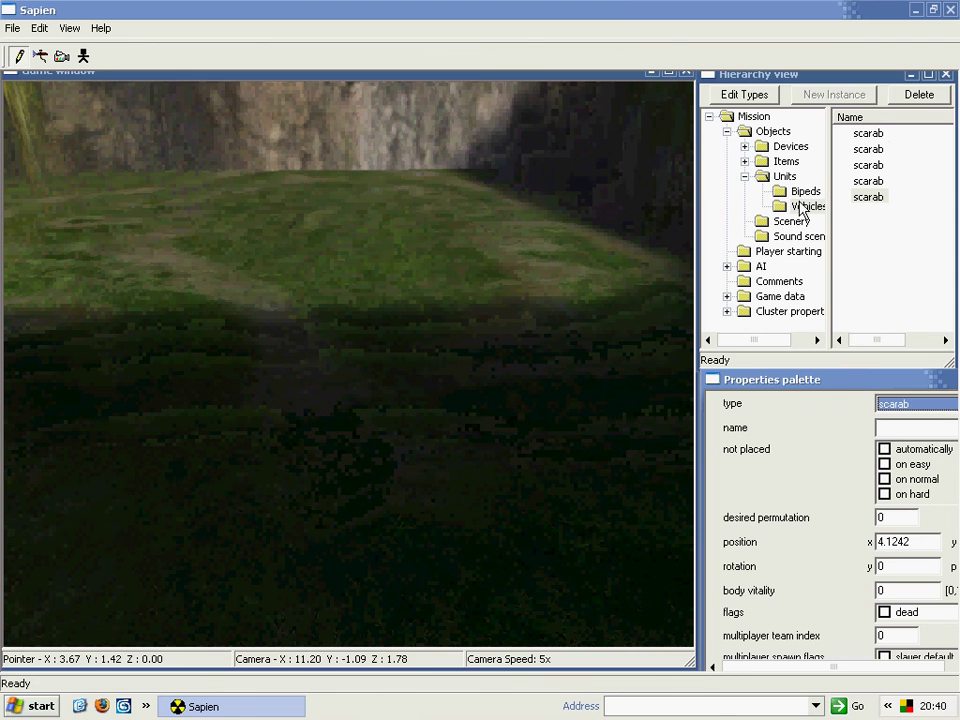
# Place four more instances with the scarab type chosen, and delete the extra scarabs from the vehicle list
pyautogui.click(804, 206)
pyautogui.click(926, 407)
pyautogui.click(926, 420)
pyautogui.moveTo(436, 390); pyautogui.dragTo(433, 371, button='middle')
pyautogui.rightClick(410, 402)
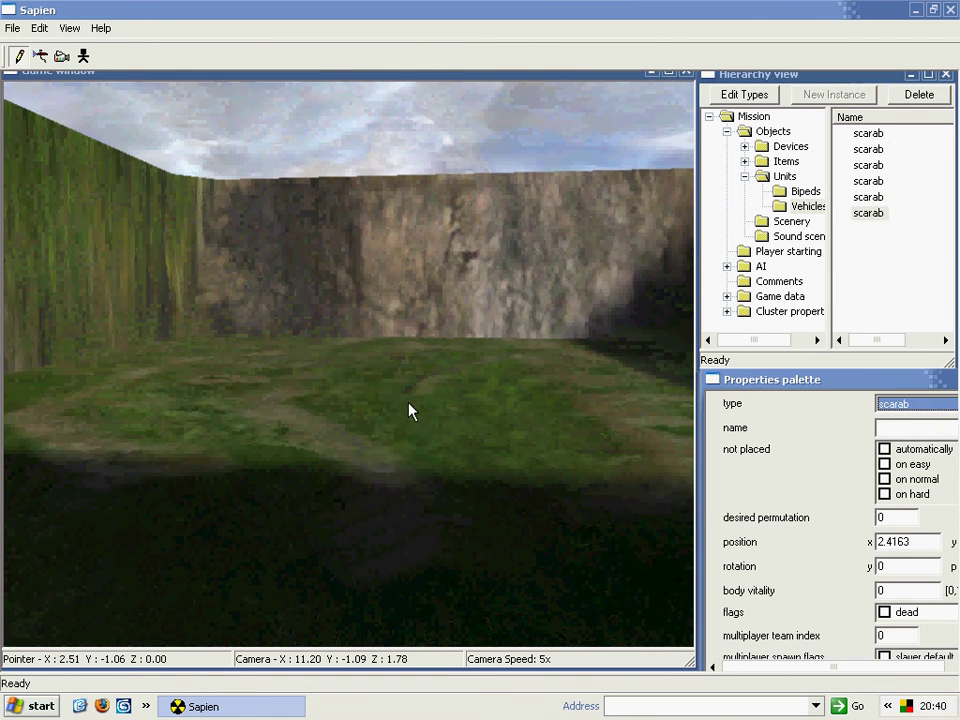
pyautogui.rightClick(328, 377)
pyautogui.rightClick(328, 377)
pyautogui.rightClick(328, 377)
pyautogui.moveTo(906, 306); pyautogui.dragTo(858, 150)
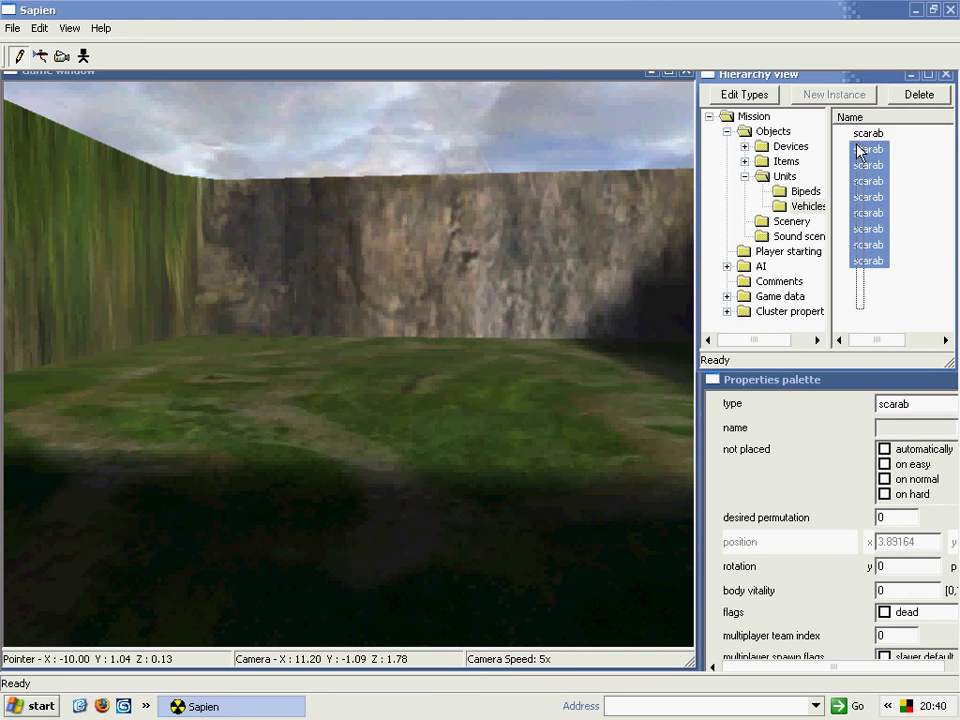
pyautogui.click(920, 96)
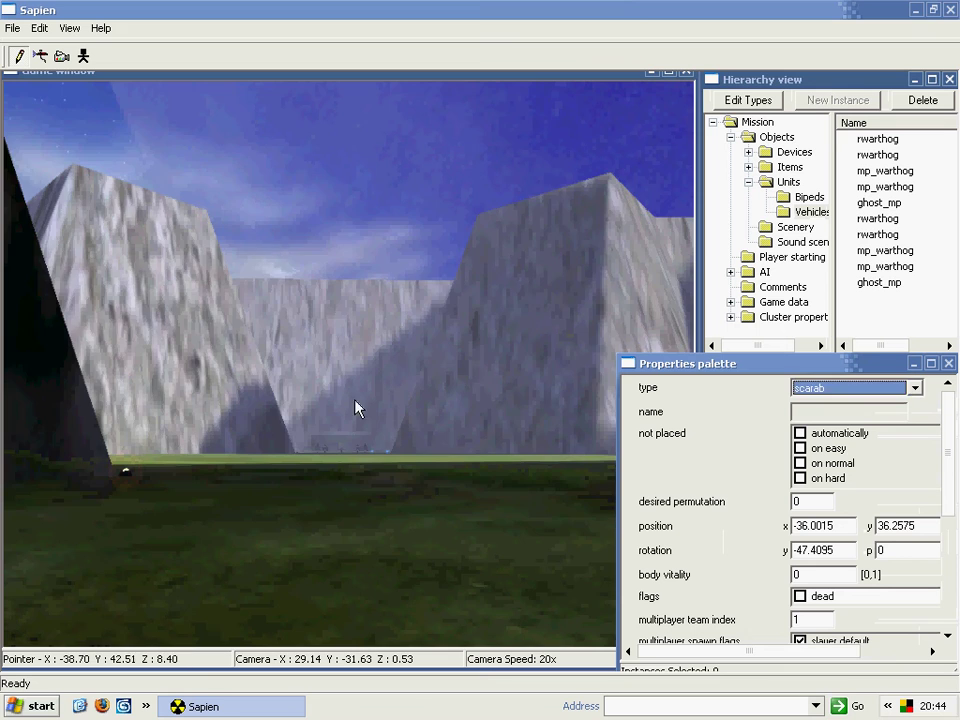
# Place a scarab on the ground of the canyon map at about x 22.7, y -23.5
pyautogui.moveTo(349, 364); pyautogui.dragTo(396, 407, button='middle')
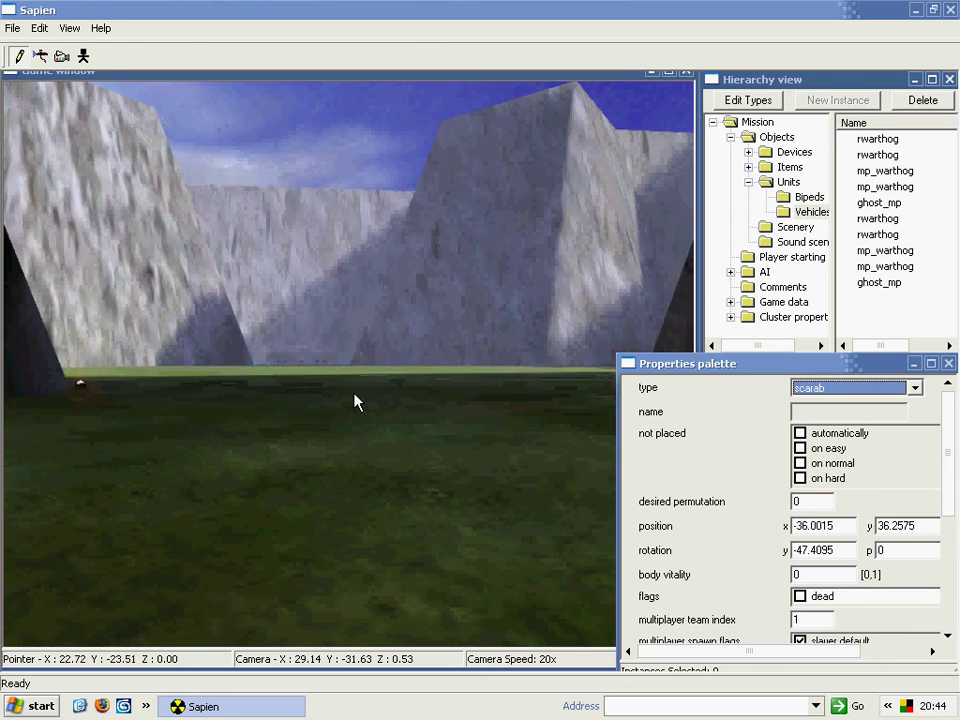
pyautogui.rightClick(353, 393)
pyautogui.rightClick(353, 401)
pyautogui.moveTo(360, 429); pyautogui.dragTo(360, 348, button='middle')
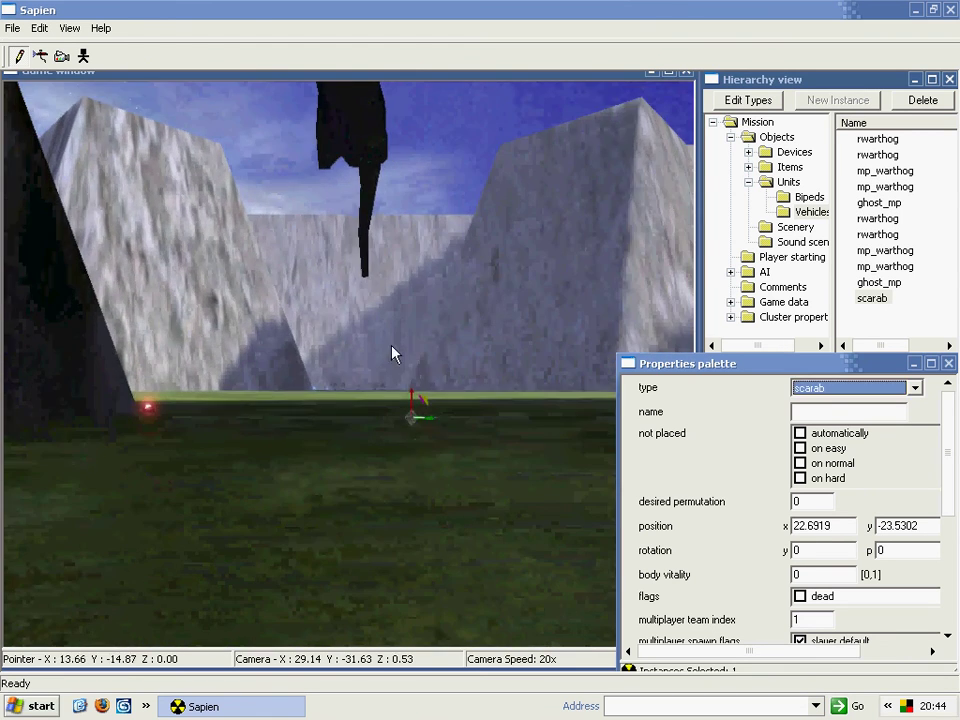
# Move the scarab away from the camera across the field, past about x 0.6, y 0.6, towards the far cliffs
pyautogui.click(411, 420)
pyautogui.click(412, 418)
pyautogui.moveTo(412, 418); pyautogui.dragTo(478, 474)
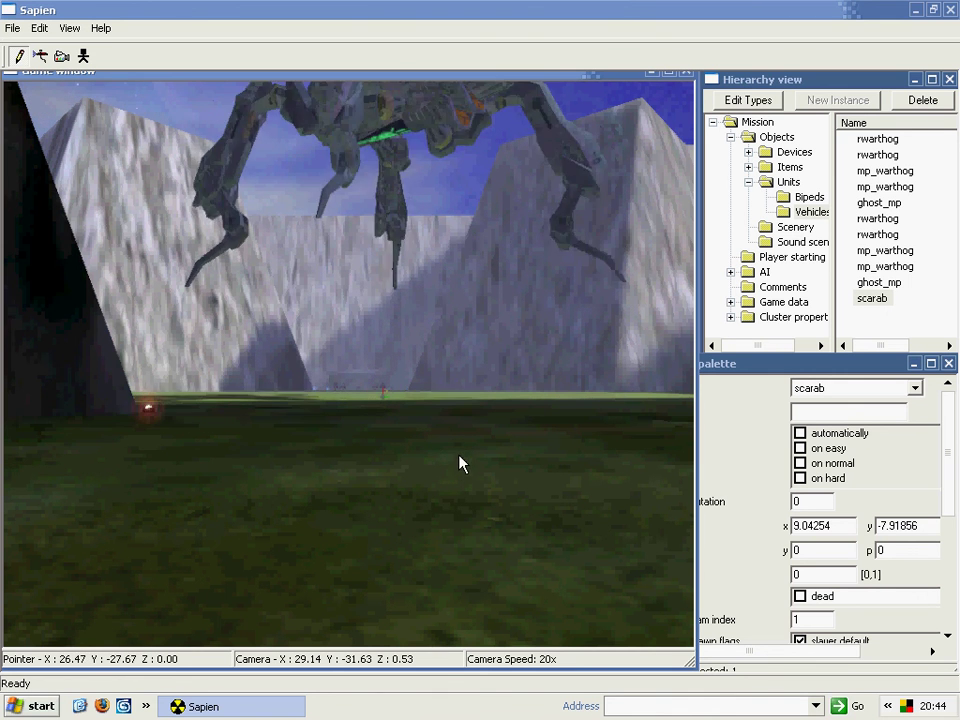
pyautogui.moveTo(458, 455); pyautogui.dragTo(458, 458)
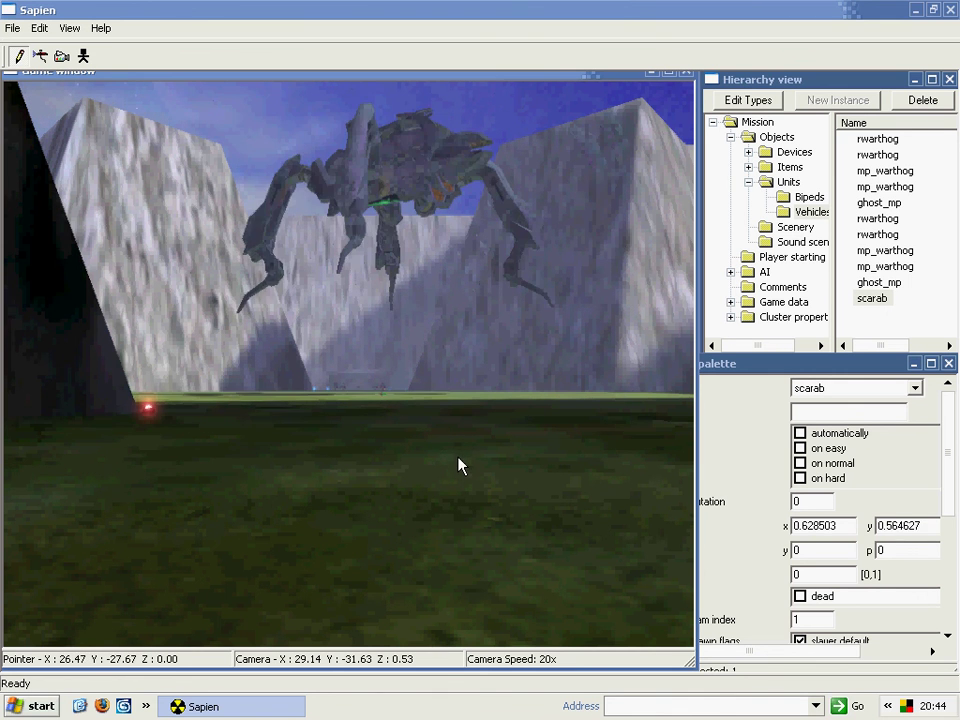
pyautogui.click(382, 395)
pyautogui.click(382, 395)
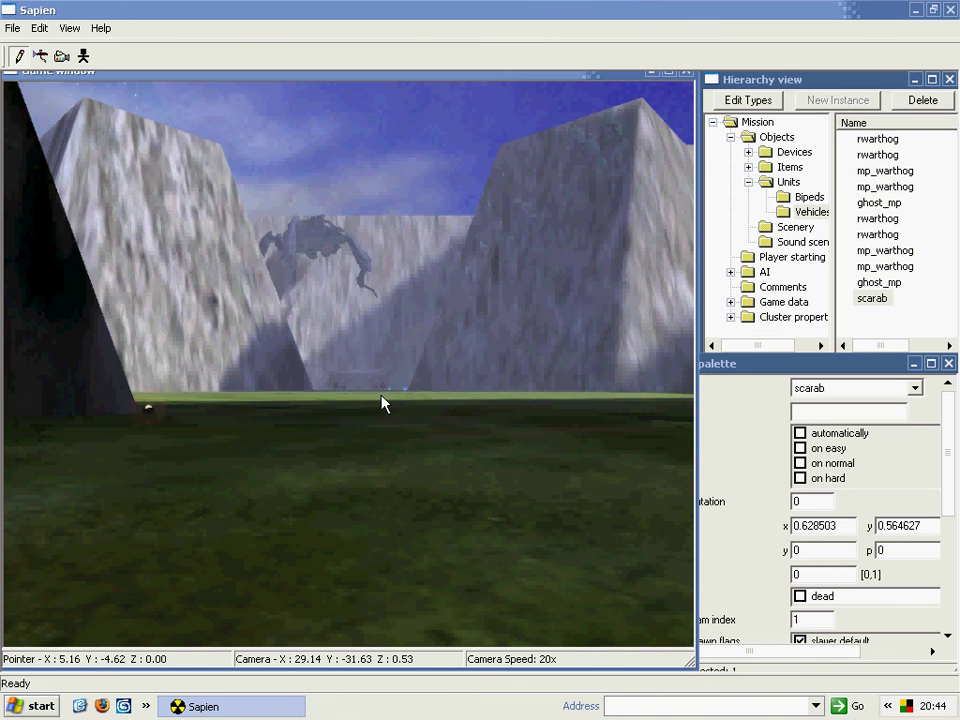